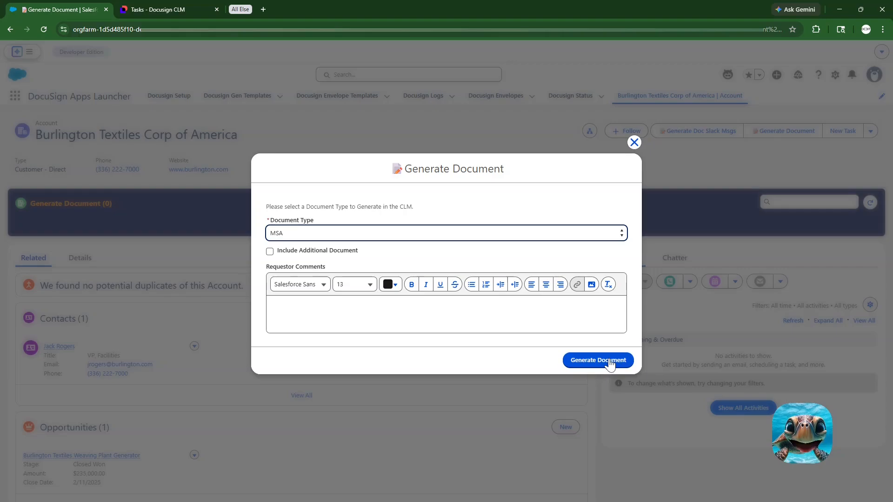
# Step: Generate the MSA document for the Burlington Textiles account and refresh the account's Generate Document list in Salesforce
pyautogui.click(598, 360)
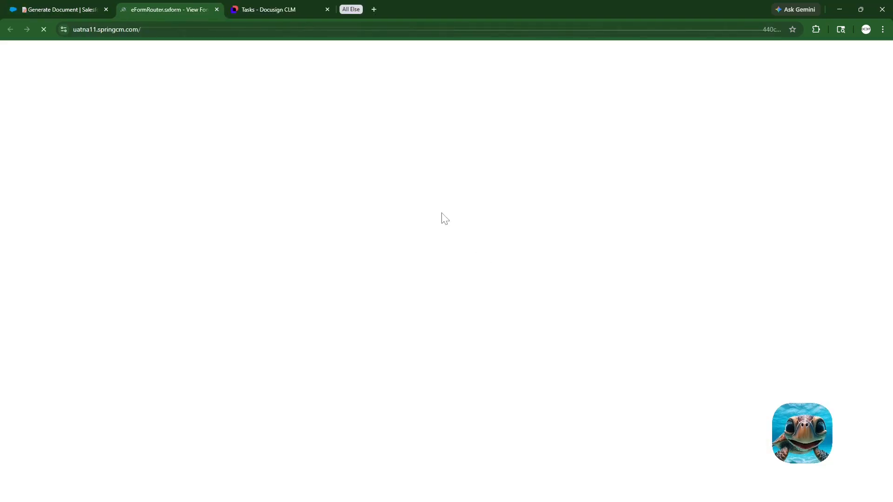
pyautogui.scroll(-3, 458, 299)
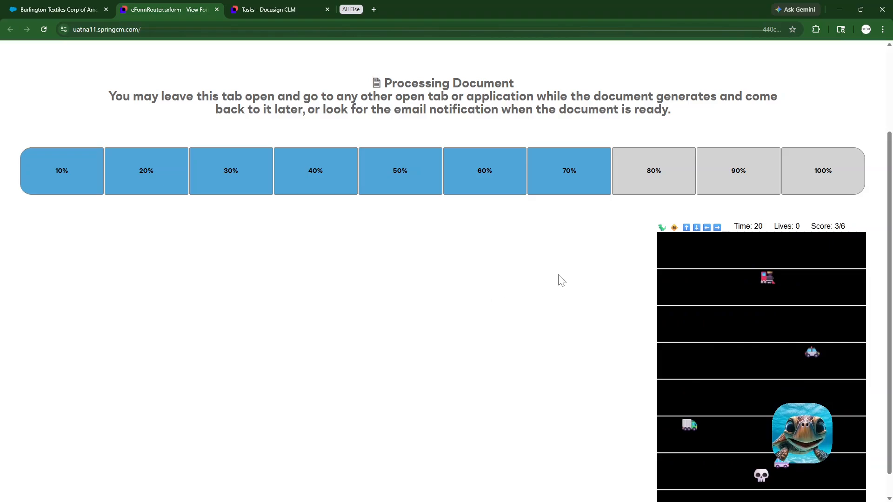
pyautogui.scroll(-1, 561, 280)
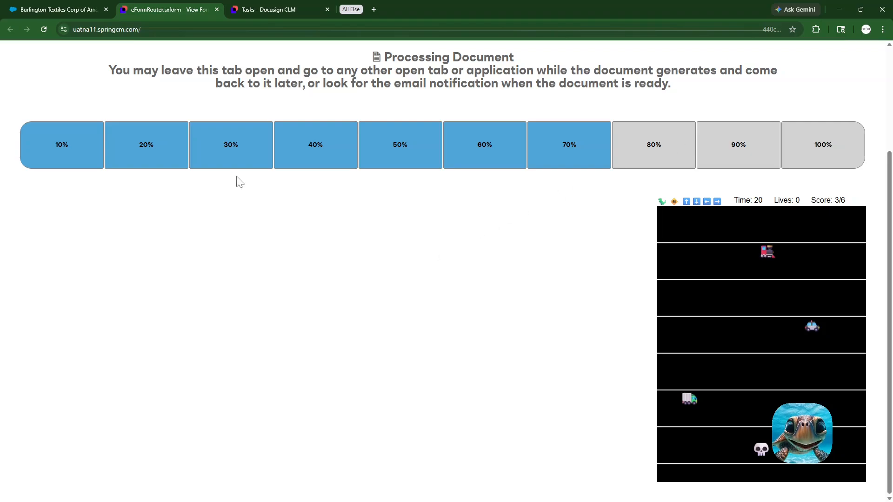
pyautogui.click(68, 8)
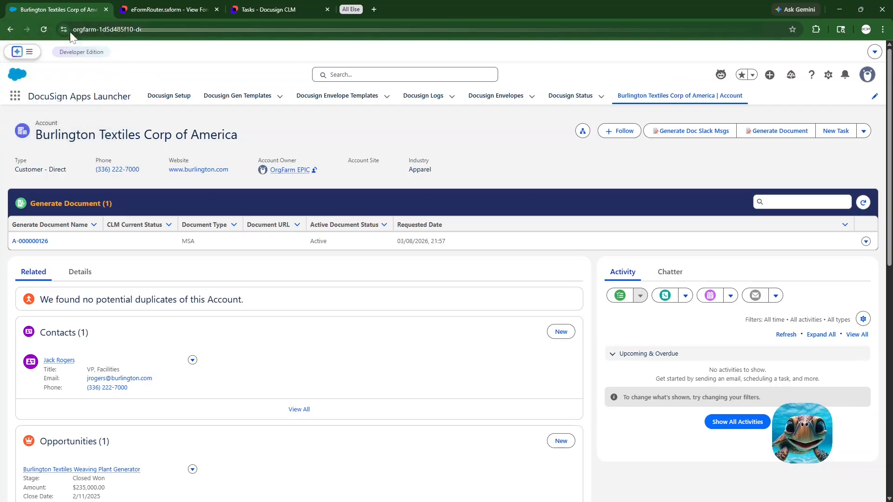
pyautogui.click(863, 202)
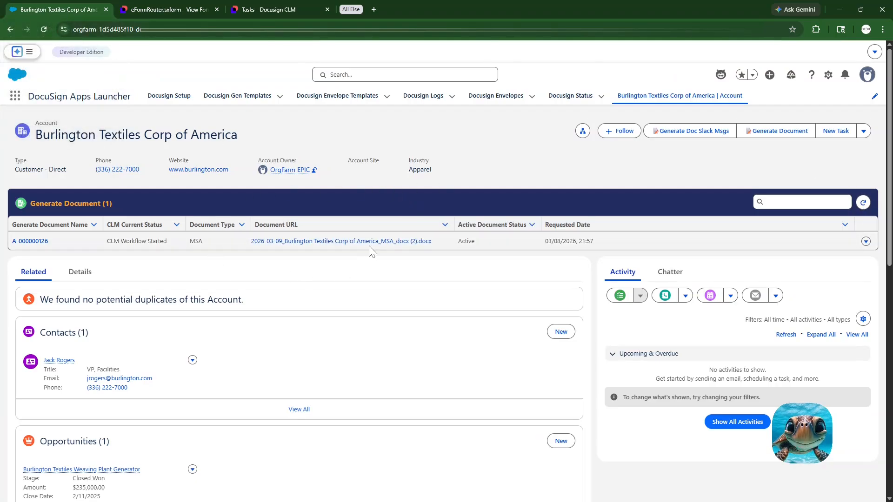
# Step: Switch to the generated agreement in Docusign CLM and complete its requestor review task with Send for Legal Review
pyautogui.click(169, 10)
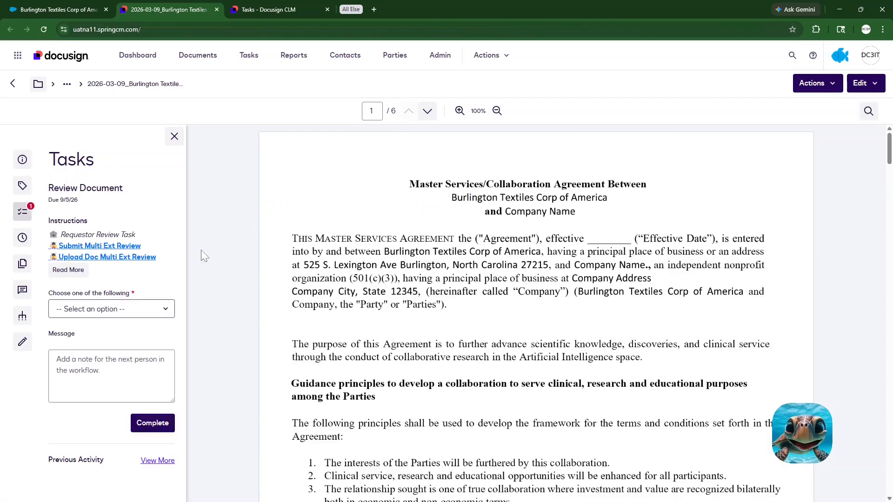
pyautogui.click(112, 309)
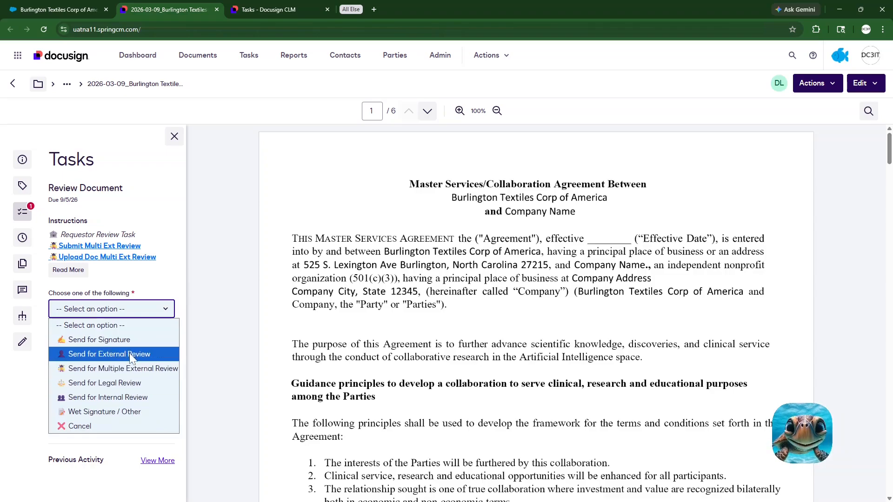
pyautogui.click(112, 383)
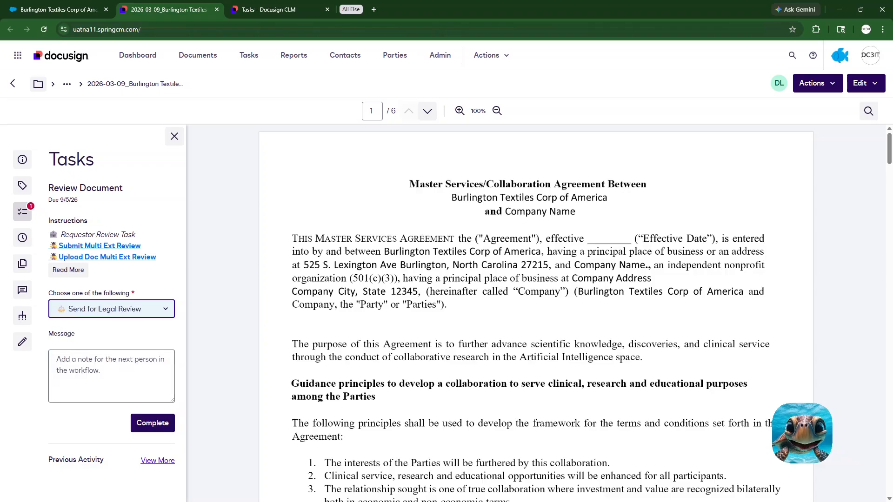
pyautogui.click(152, 424)
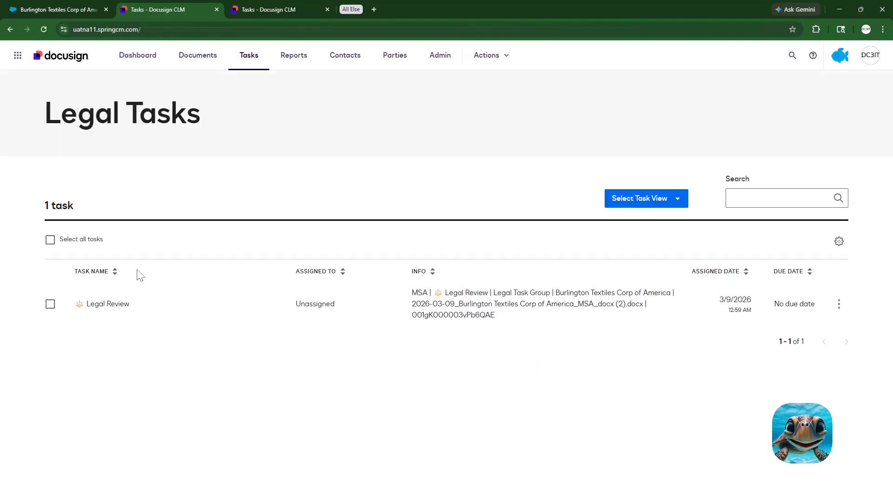
# Step: Open the Legal Review task for the Burlington Textiles MSA and complete it with Submit Legal Service Request
pyautogui.click(108, 304)
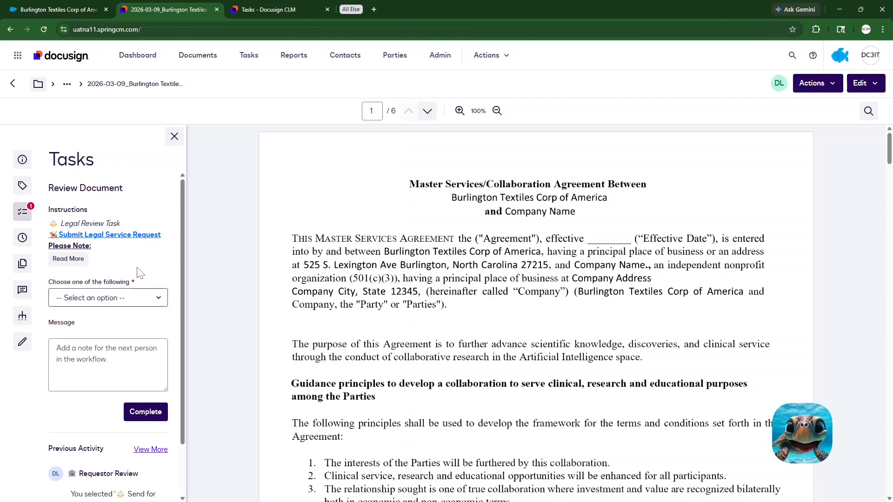
pyautogui.scroll(-15, 536, 313)
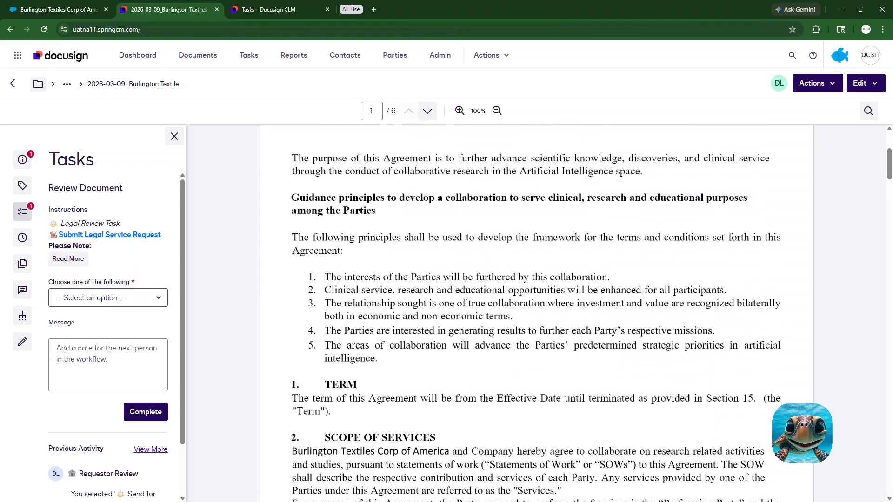
pyautogui.scroll(-12, 537, 313)
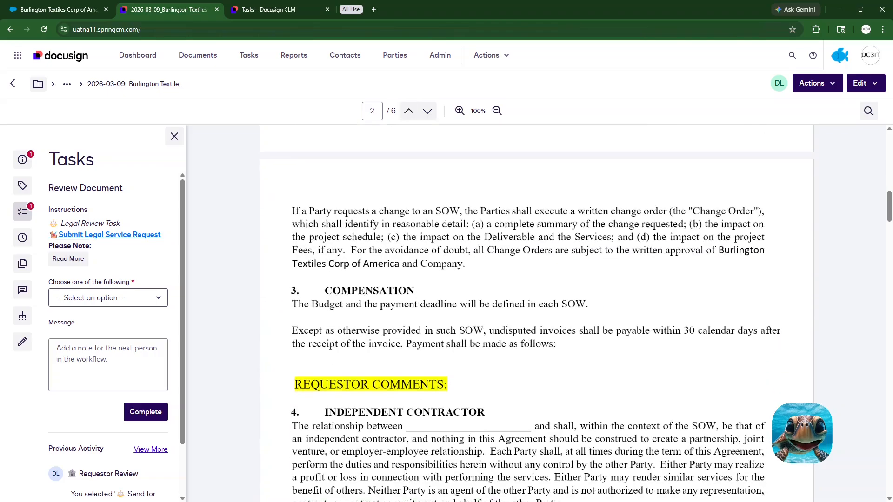
pyautogui.scroll(-12, 536, 313)
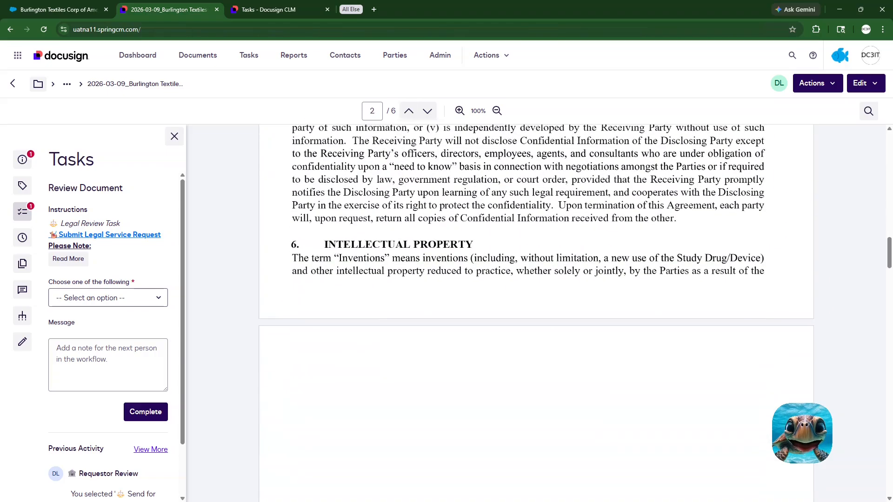
pyautogui.scroll(-12, 536, 313)
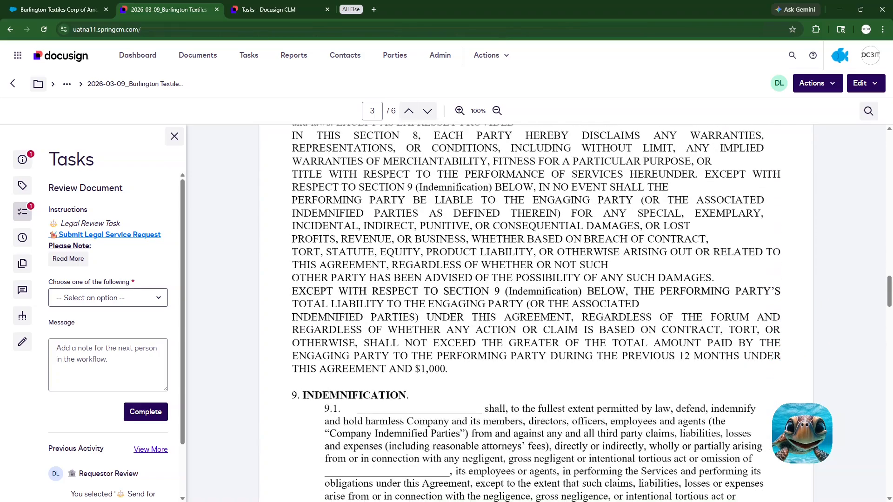
pyautogui.scroll(-1, 536, 313)
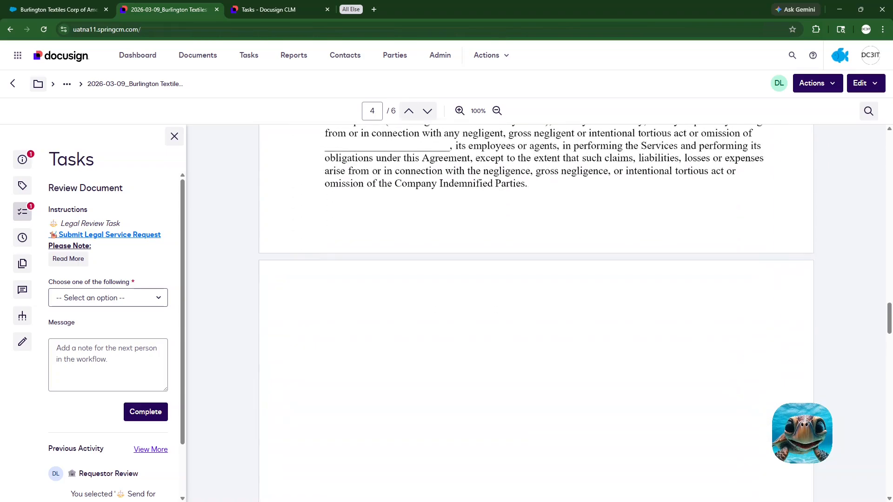
pyautogui.scroll(-8, 536, 313)
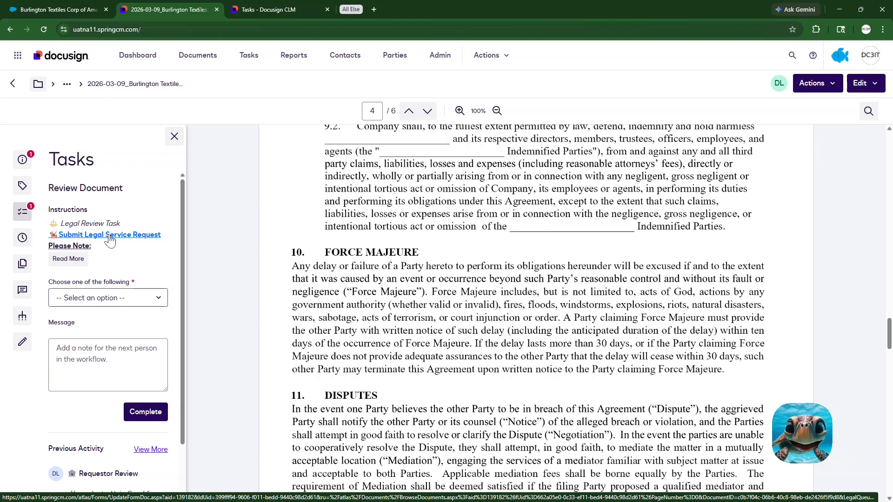
pyautogui.click(112, 298)
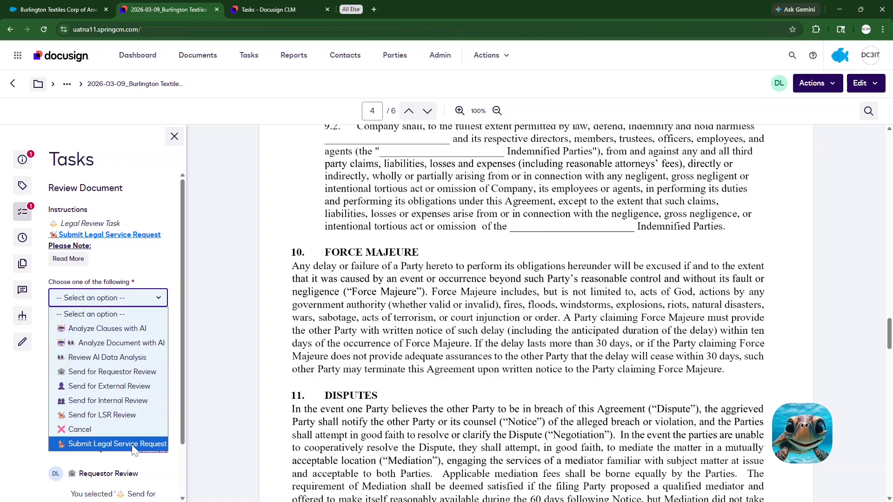
pyautogui.click(133, 444)
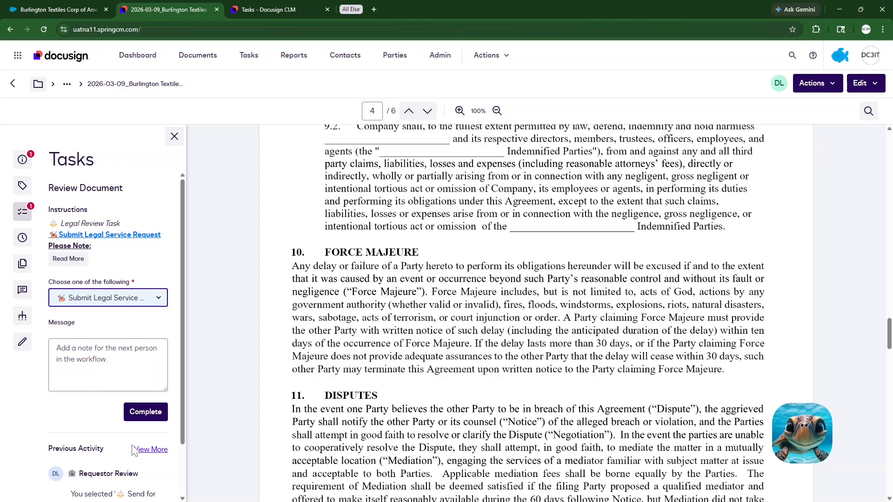
pyautogui.click(144, 414)
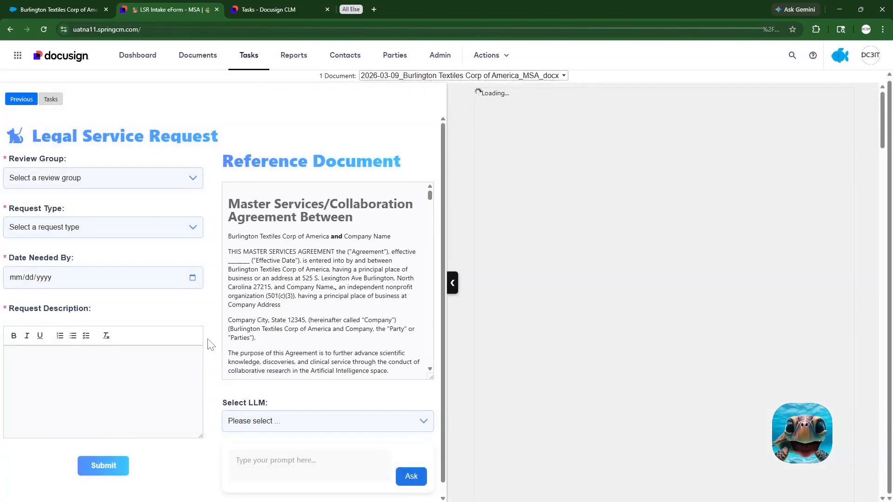
# Step: Set the legal service request's review group to Tax, request type to Company Paper and date needed by to 03/27/2026
pyautogui.click(189, 181)
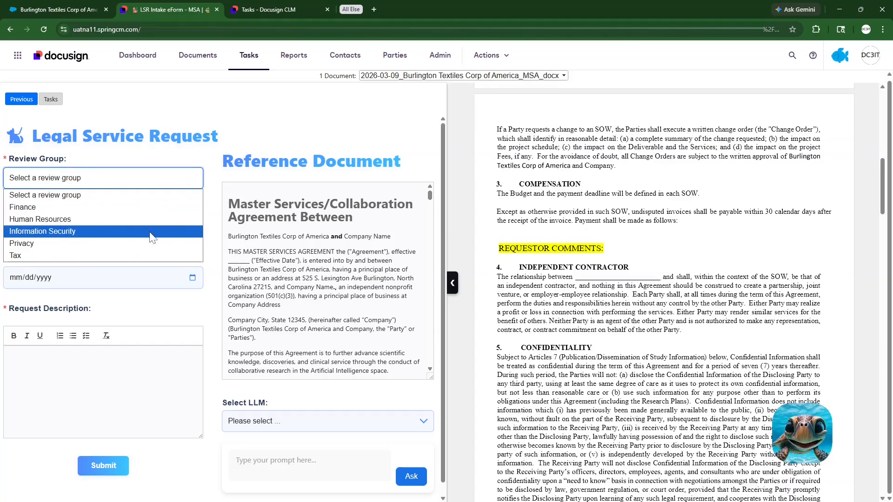
pyautogui.click(132, 262)
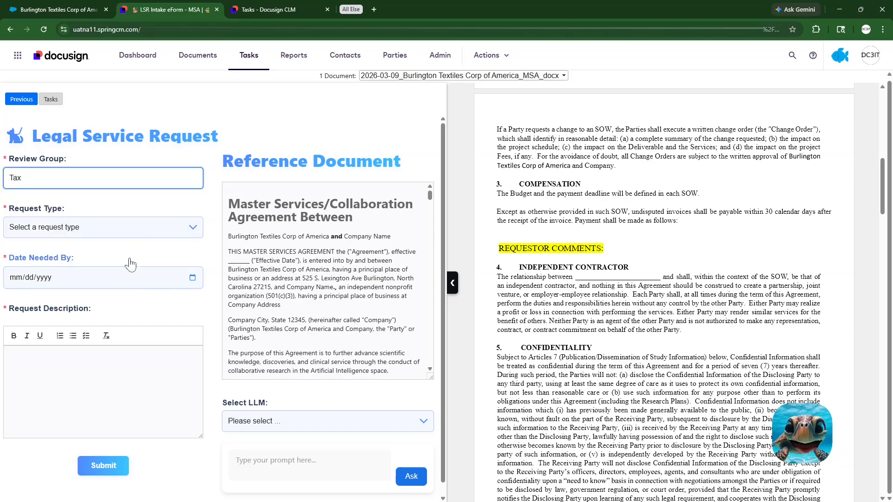
pyautogui.click(191, 233)
pyautogui.click(171, 257)
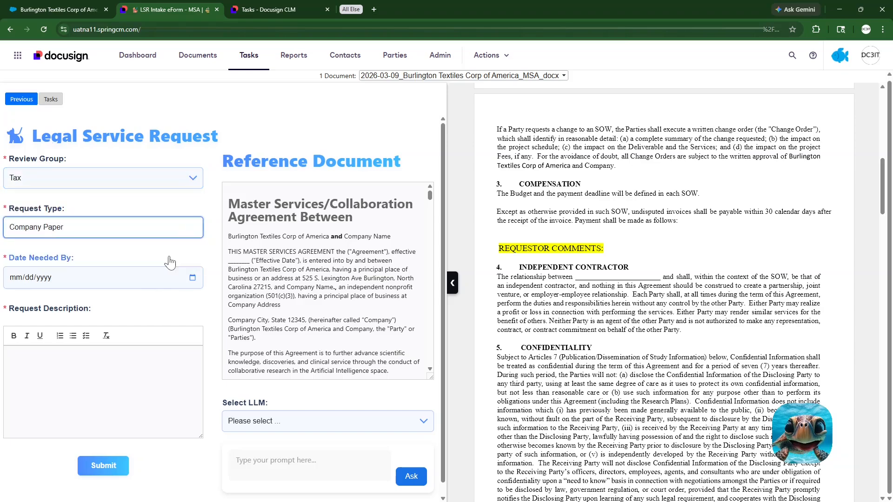
pyautogui.click(193, 277)
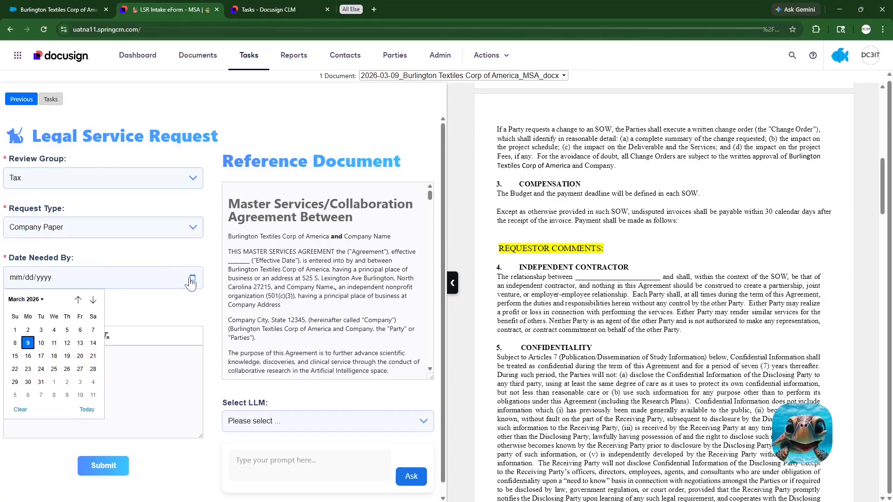
pyautogui.click(80, 370)
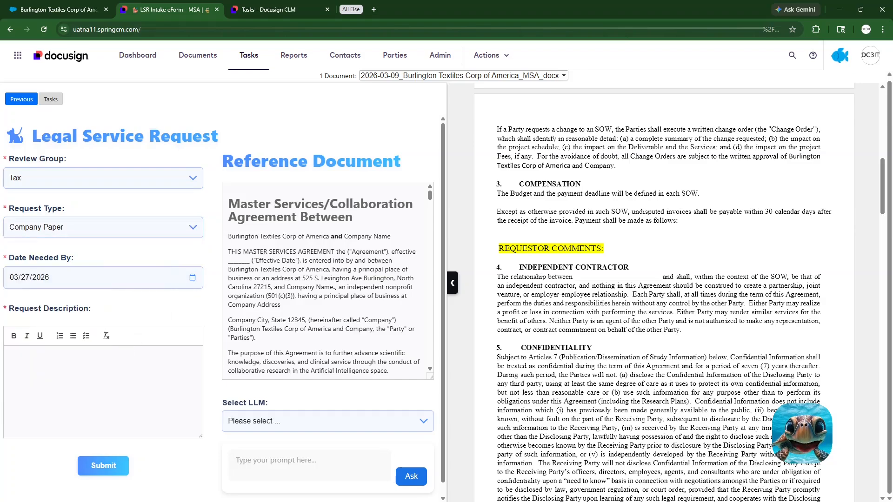
# Step: Copy the heading and text of section 13, Applicable Law, from the reference document
pyautogui.scroll(-12, 300, 307)
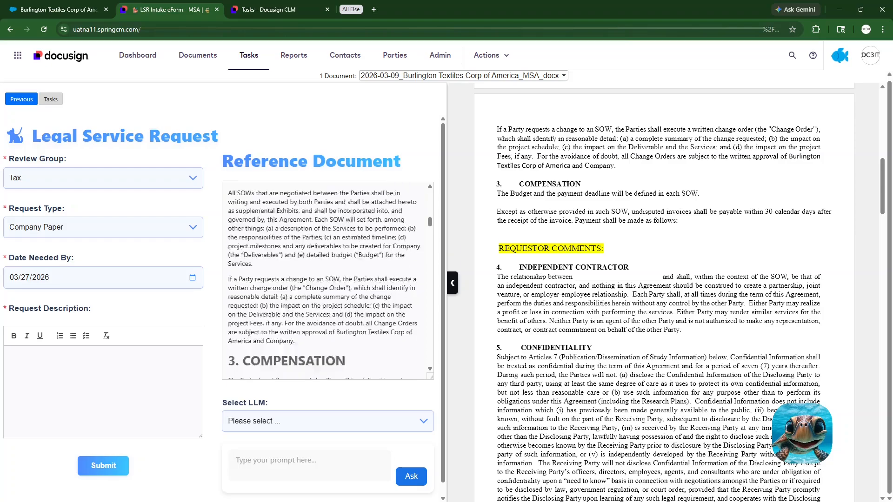
pyautogui.scroll(-15, 328, 281)
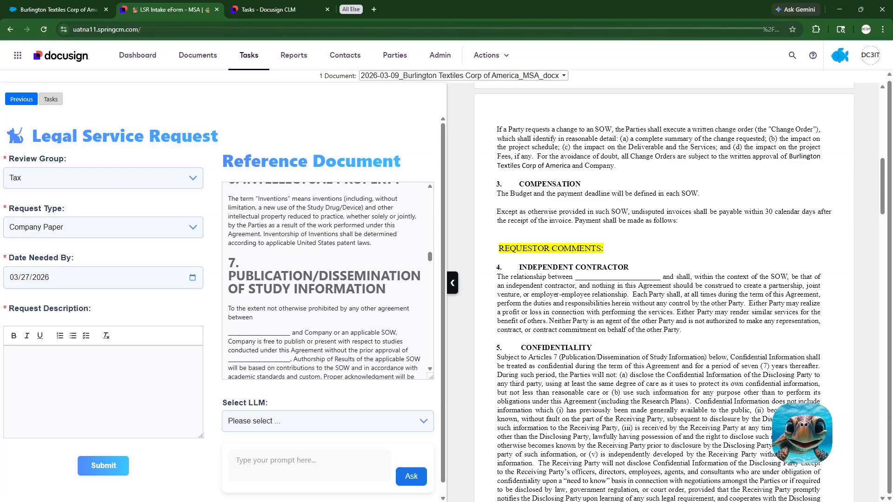
pyautogui.scroll(-10, 298, 307)
pyautogui.moveTo(257, 253); pyautogui.dragTo(228, 215)
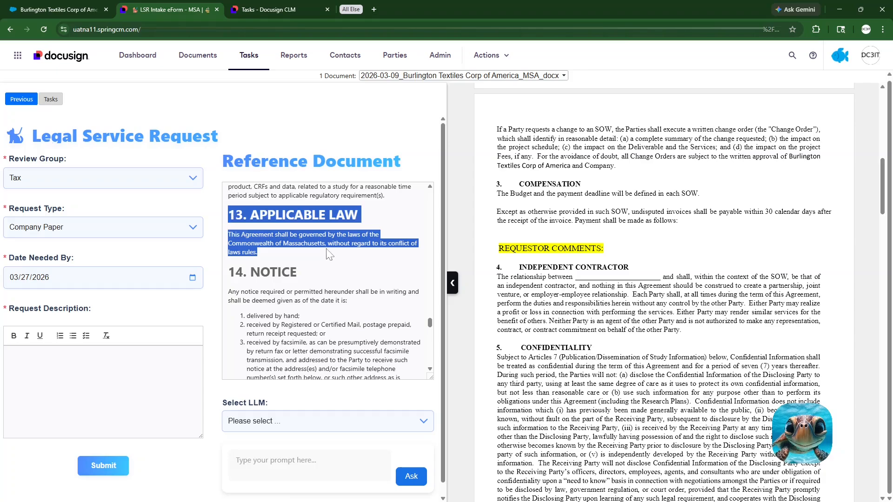
pyautogui.rightClick(304, 242)
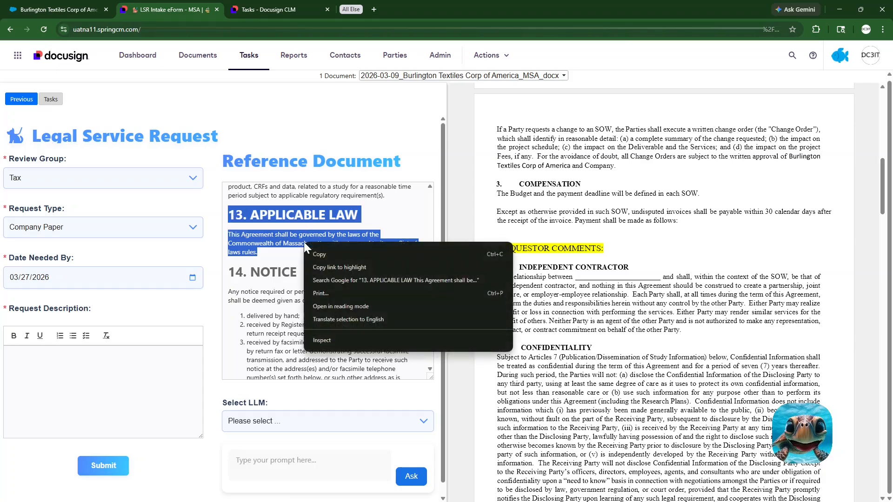
pyautogui.click(317, 253)
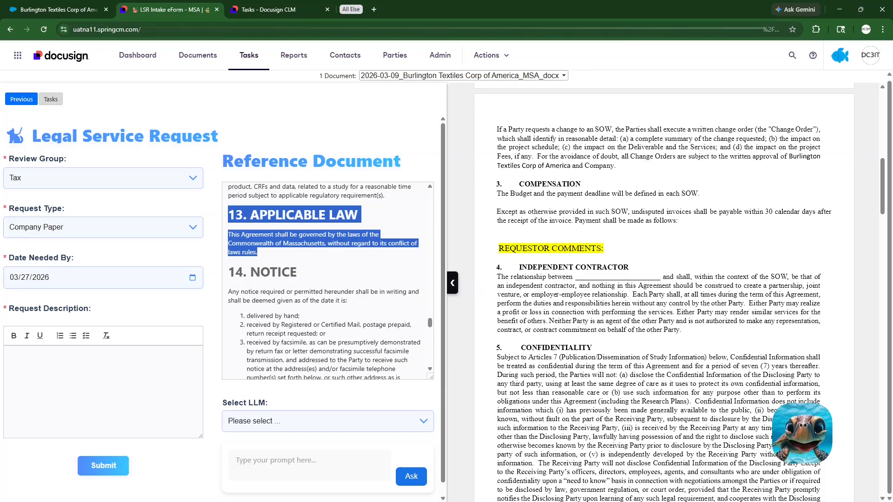
# Step: Enter "please review for customer changes" as the request description and paste the copied Applicable Law clause below it
pyautogui.click(11, 356)
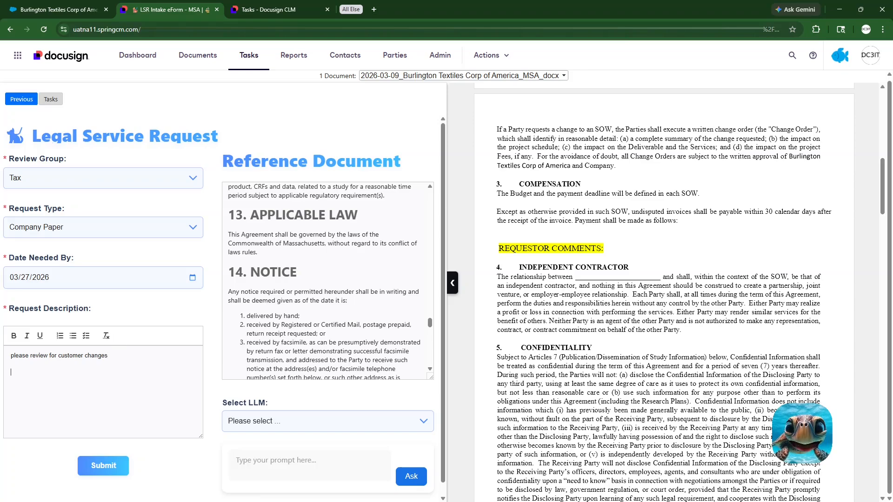
pyautogui.rightClick(64, 374)
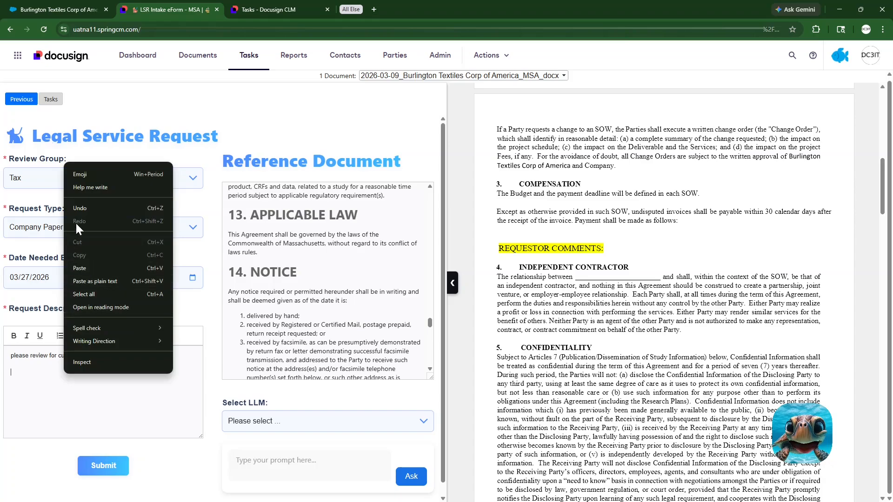
pyautogui.click(82, 268)
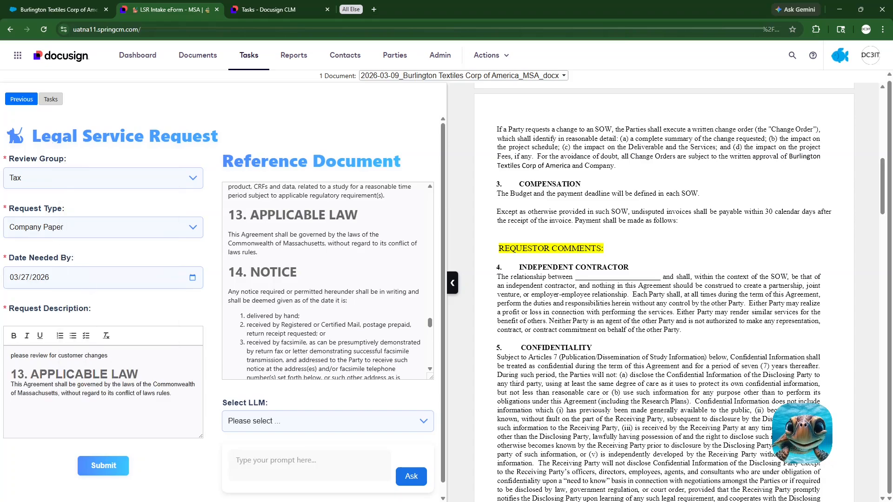
# Step: Look through the LLM choices offered for the reference document without selecting one
pyautogui.scroll(-1, 223, 302)
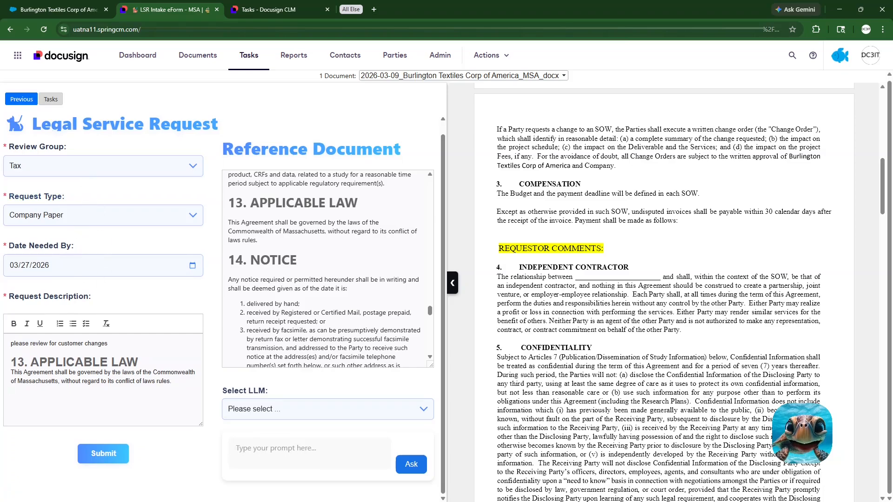
pyautogui.click(315, 410)
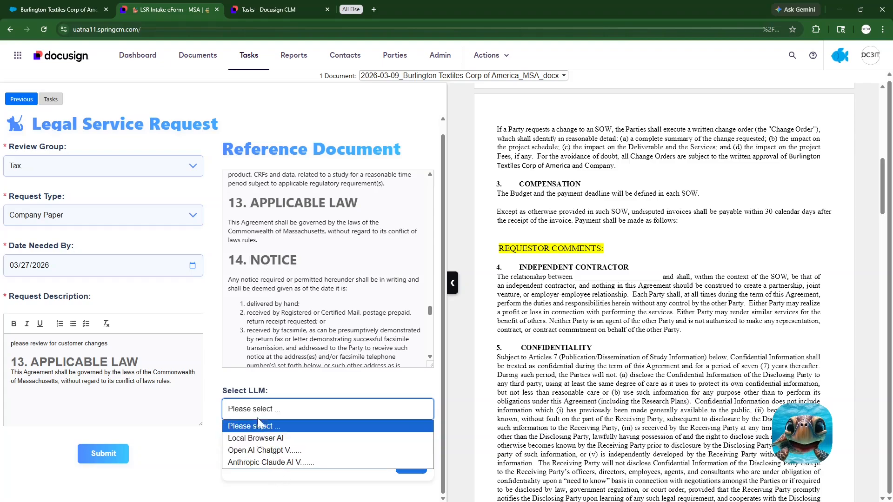
pyautogui.click(303, 384)
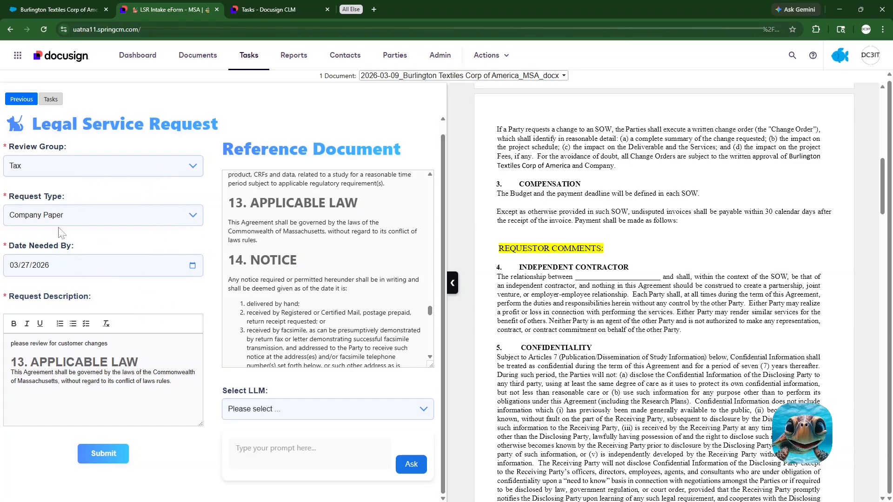
# Step: Submit the legal service request for the MSA and open the Legal Review task again
pyautogui.click(99, 455)
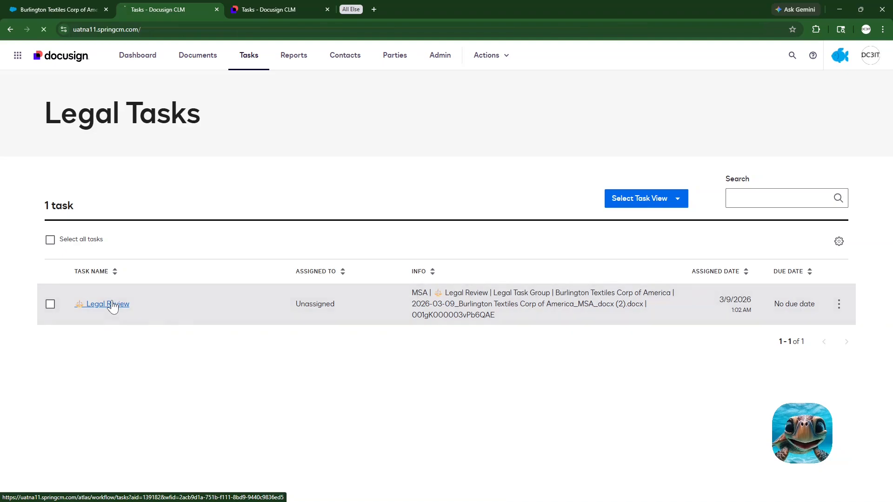
pyautogui.click(111, 305)
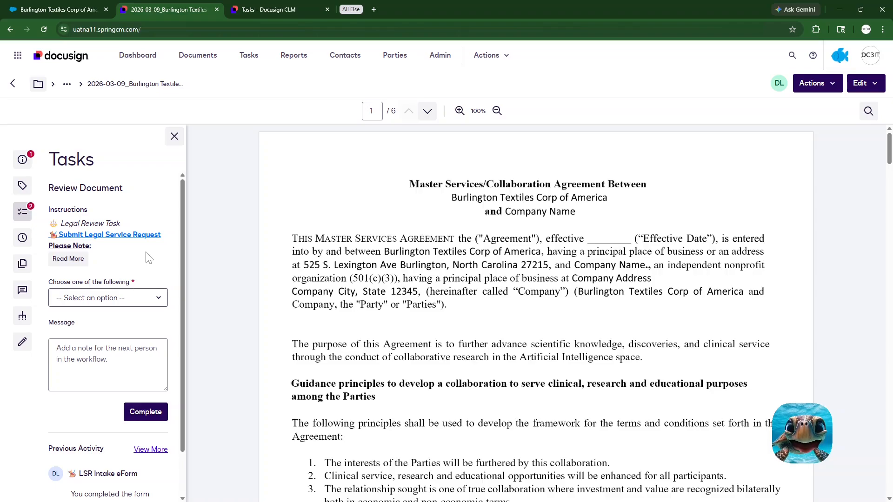
# Step: Check the tasks assigned to the Tax task group for the submitted legal service request
pyautogui.click(248, 57)
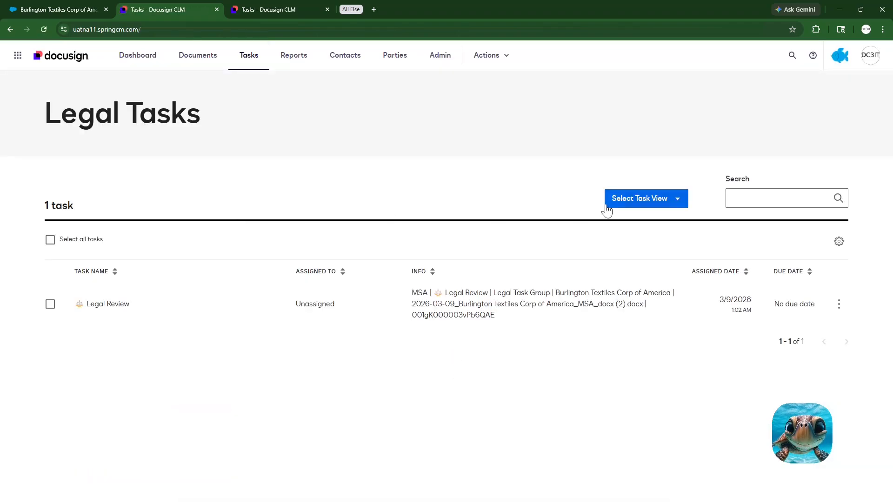
pyautogui.click(679, 199)
pyautogui.moveTo(679, 260)
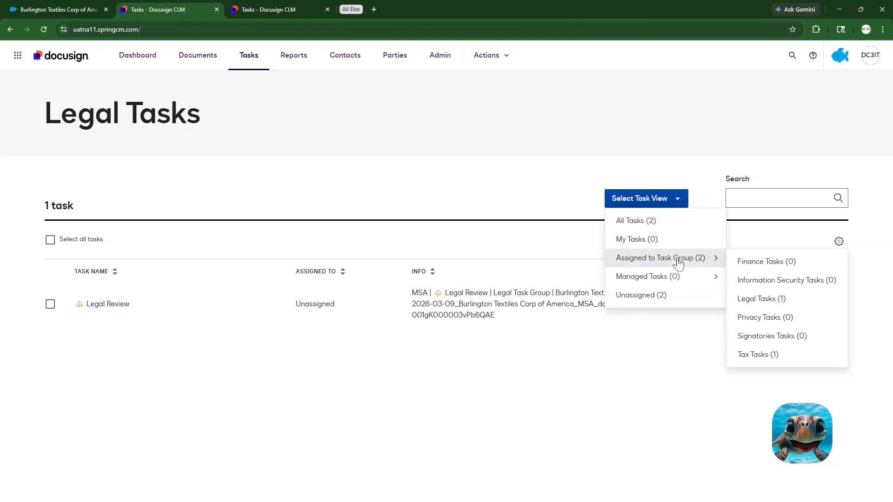
pyautogui.click(747, 355)
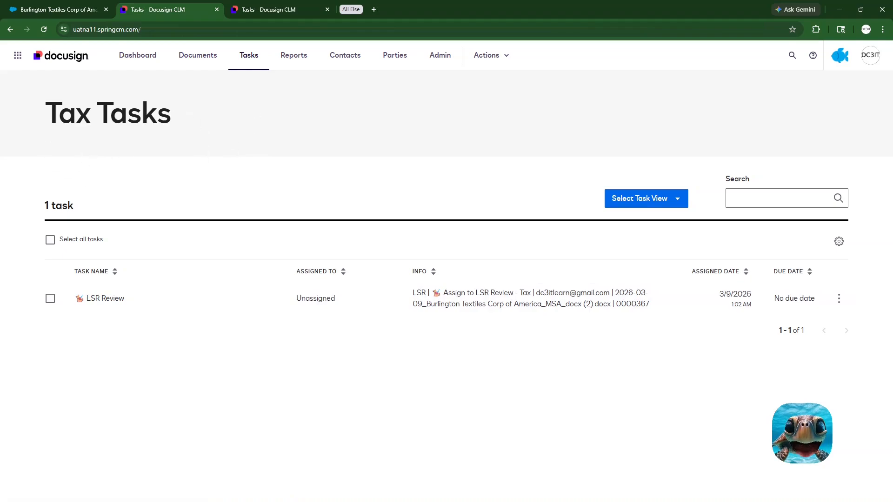
# Step: Return to the tasks assigned to the Legal task group and open the Burlington Textiles Legal Review task
pyautogui.click(674, 198)
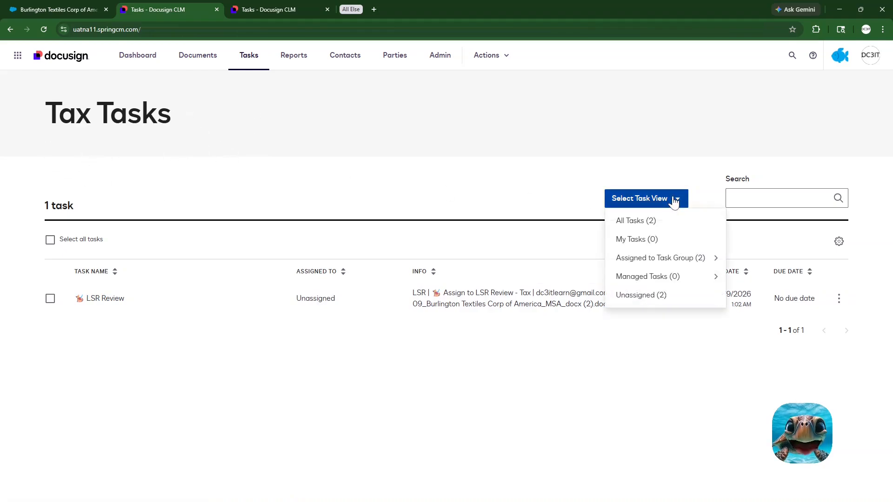
pyautogui.moveTo(651, 264)
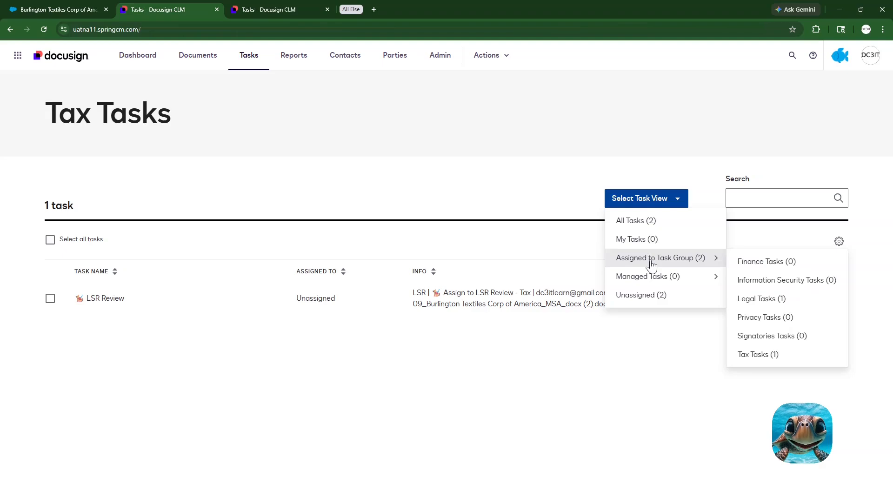
pyautogui.click(759, 302)
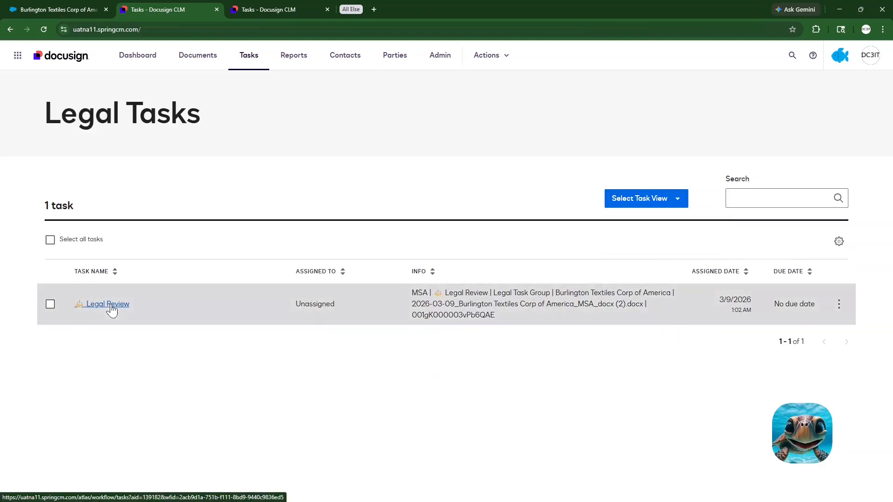
pyautogui.click(109, 305)
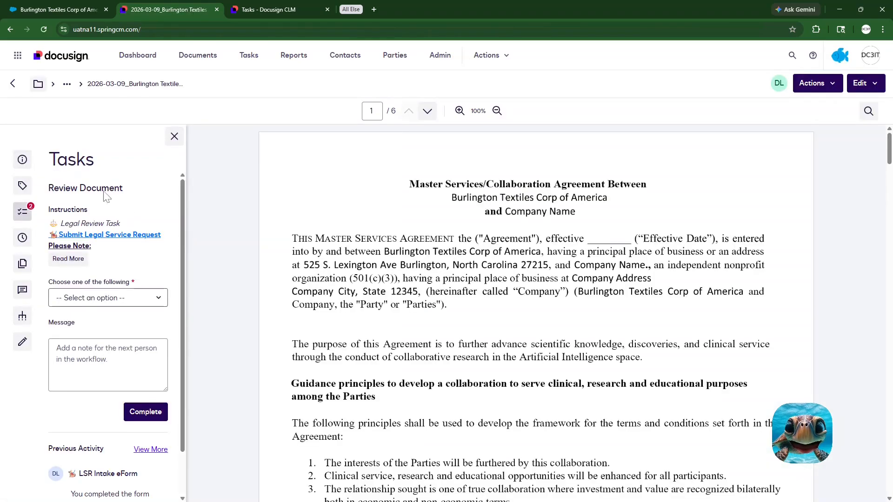
# Step: Open the attached LSR document from the MSA's related documents and read through its request details
pyautogui.click(22, 159)
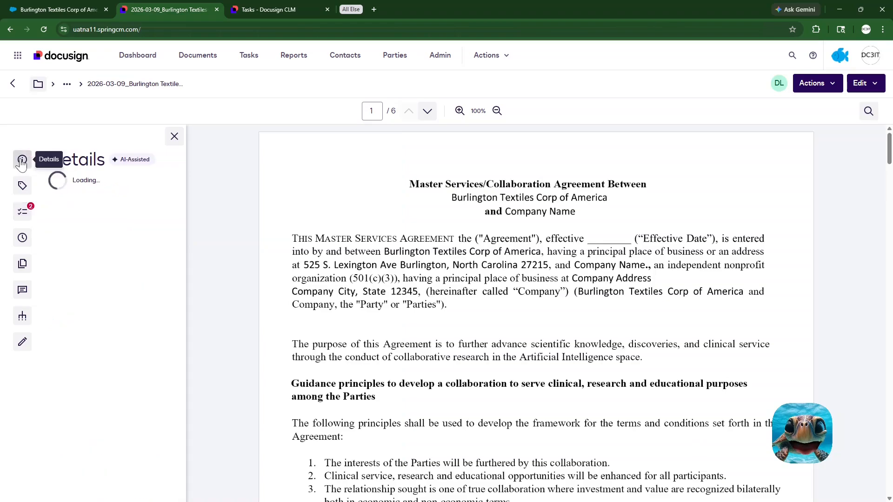
pyautogui.scroll(-3, 107, 335)
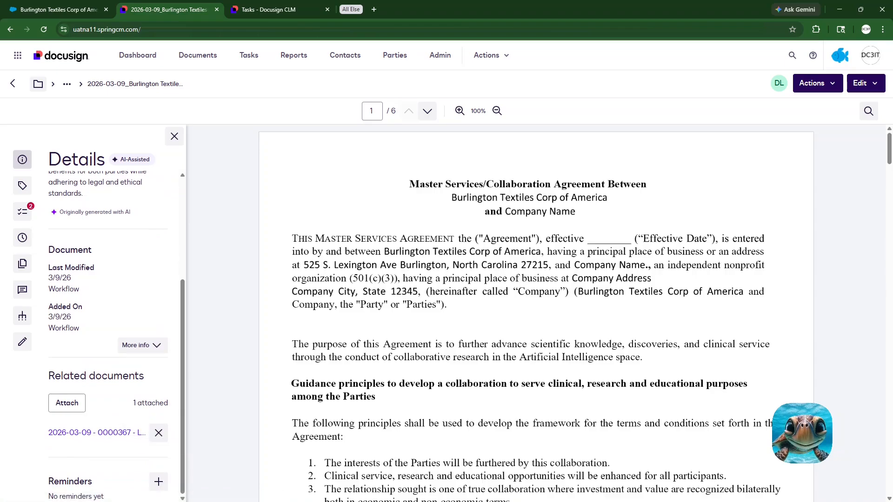
pyautogui.click(104, 434)
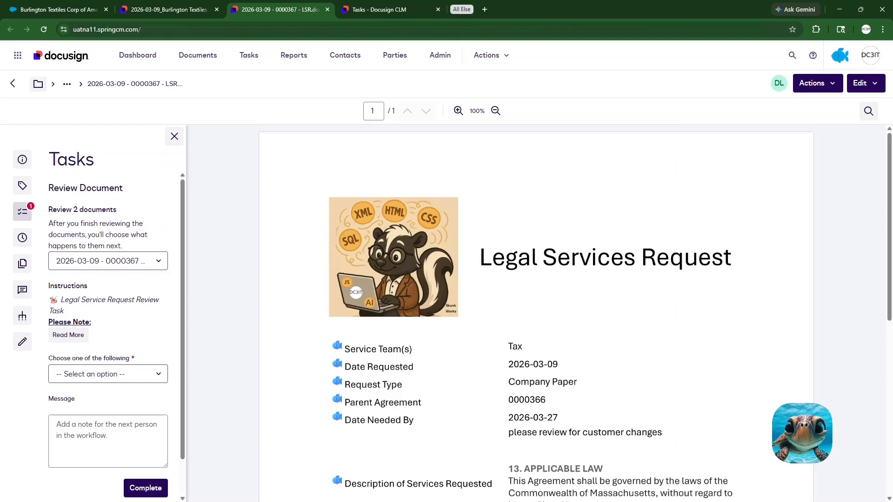
pyautogui.scroll(-3, 536, 312)
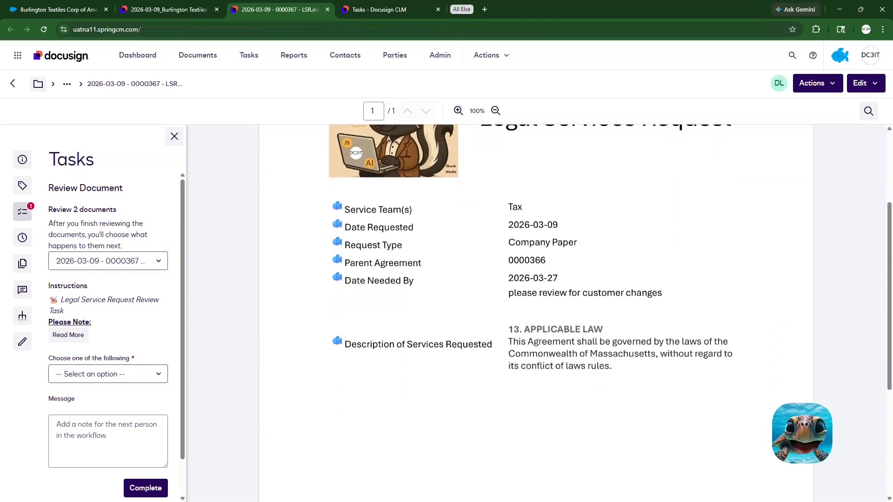
pyautogui.scroll(-2, 536, 311)
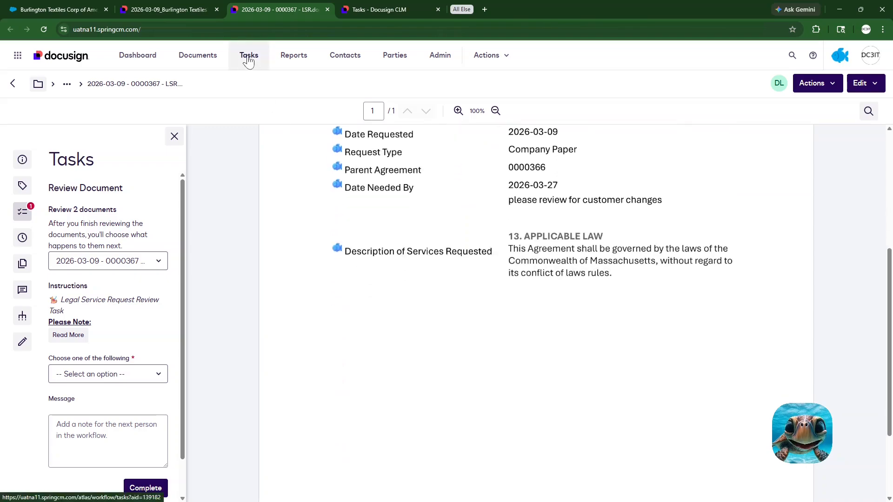
# Step: Show the tasks assigned to the Tax task group and open the LSR Review task
pyautogui.click(249, 58)
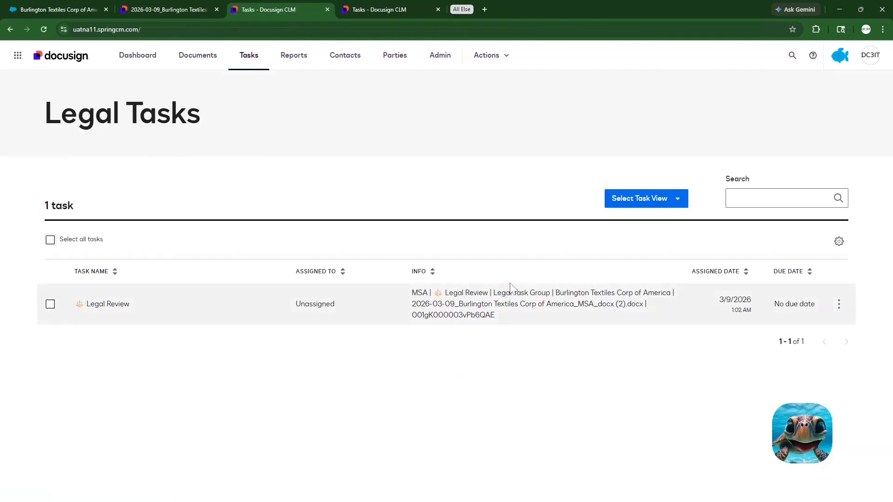
pyautogui.click(674, 201)
pyautogui.moveTo(664, 259)
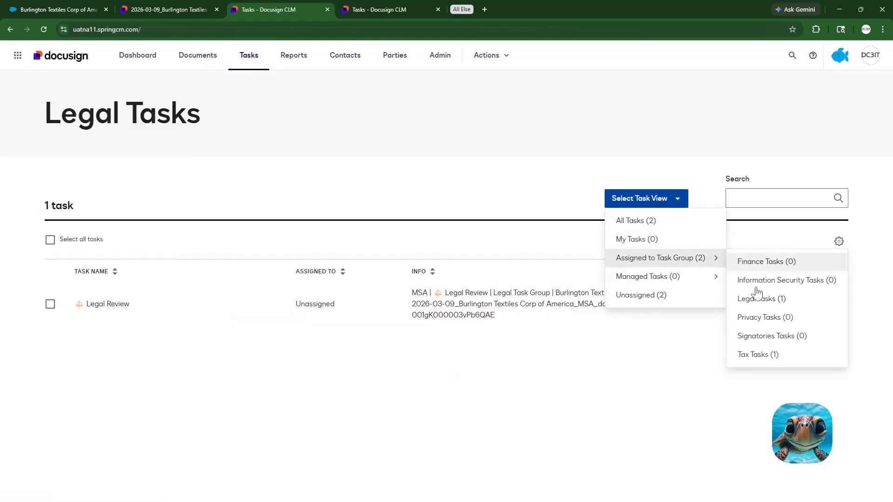
pyautogui.click(751, 358)
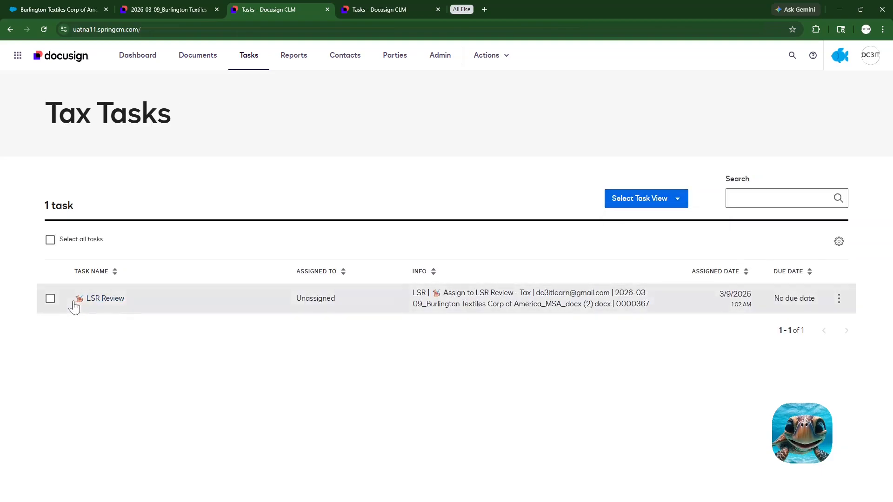
pyautogui.click(101, 301)
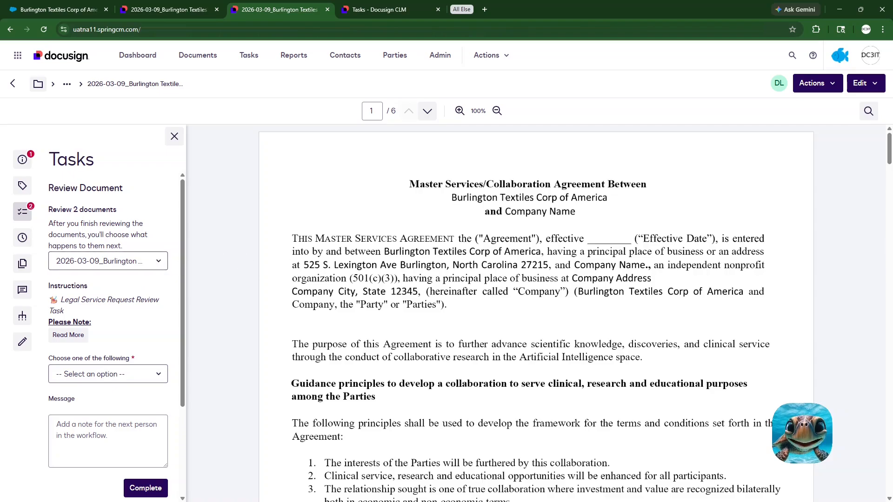
# Step: Review both documents in the LSR Review task, skimming the MSA and switching to the LSR document
pyautogui.scroll(-10, 535, 307)
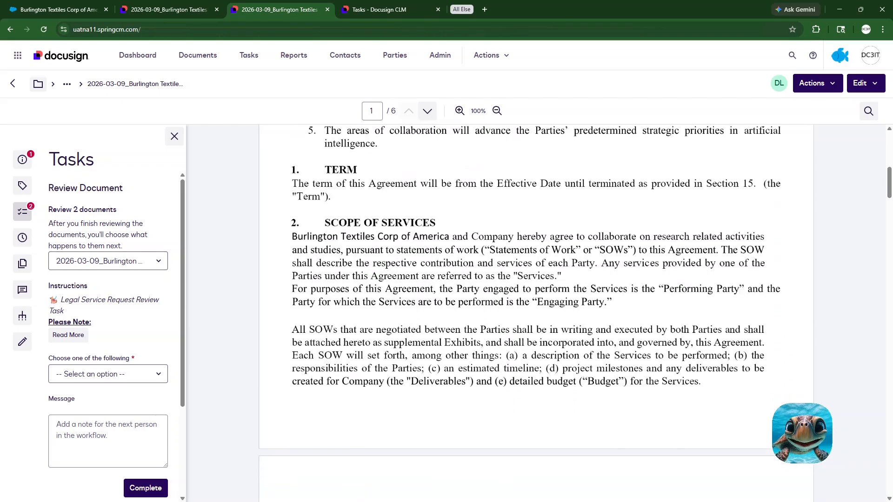
pyautogui.scroll(-3, 534, 307)
pyautogui.scroll(9, 534, 307)
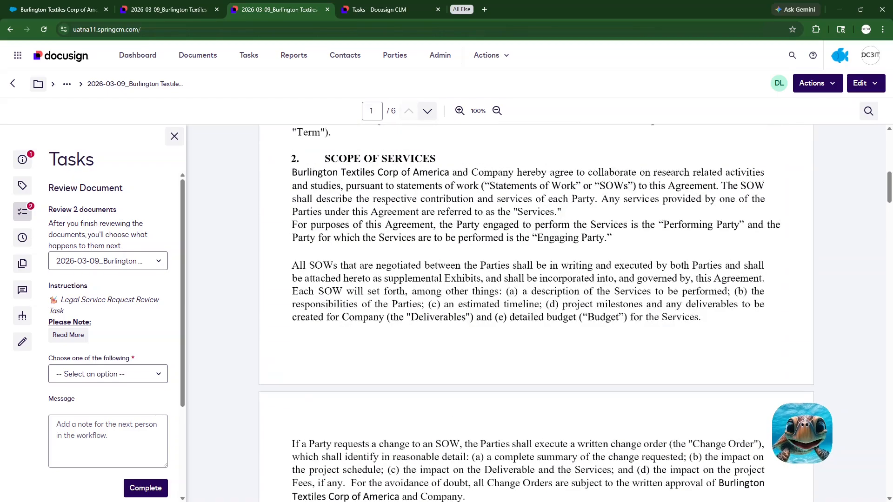
pyautogui.scroll(4, 535, 307)
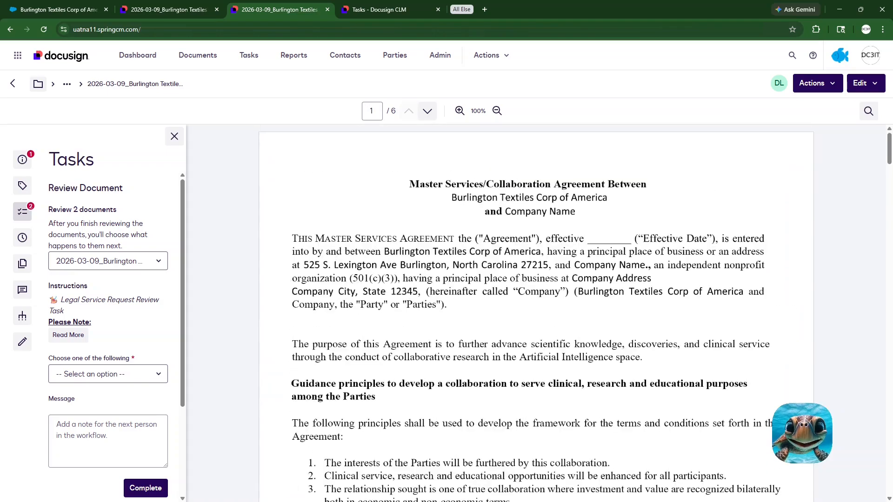
pyautogui.click(160, 264)
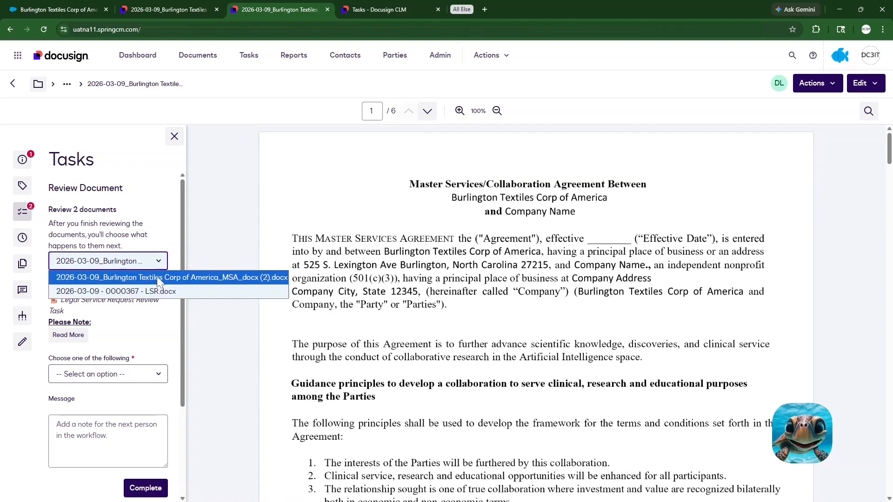
pyautogui.click(154, 292)
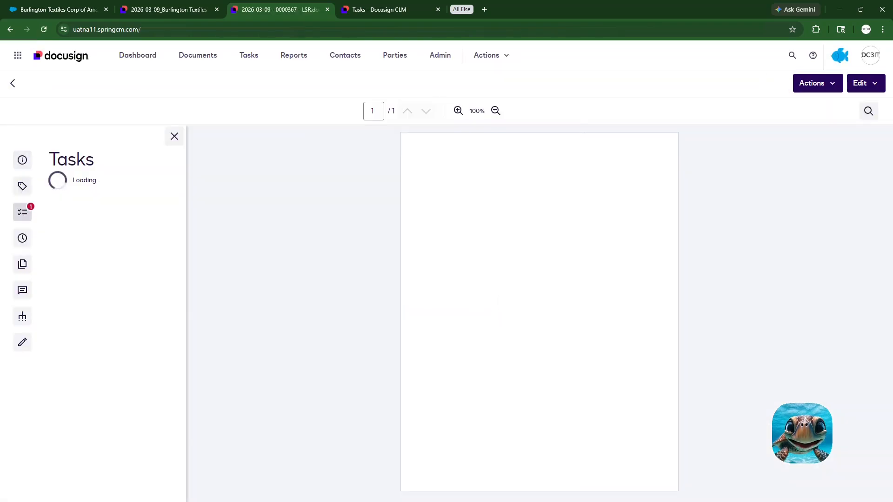
pyautogui.scroll(-3, 535, 312)
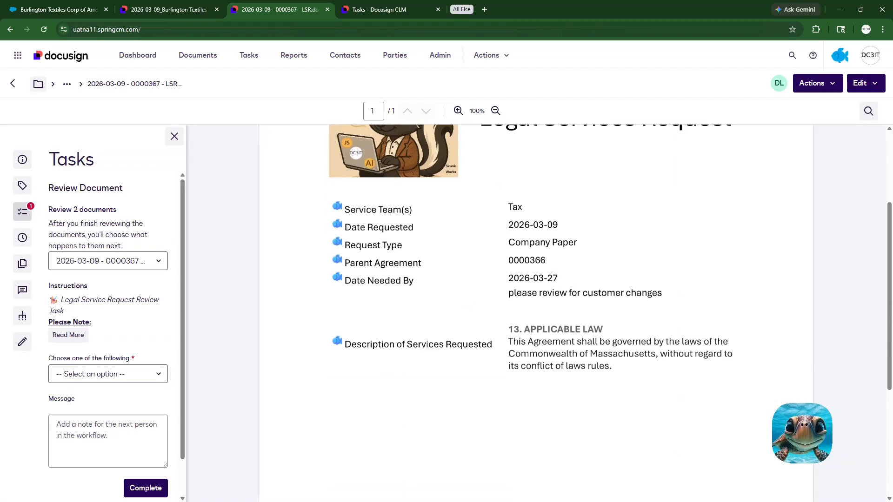
# Step: Look through the completion options of the LSR Review task without choosing one
pyautogui.click(159, 374)
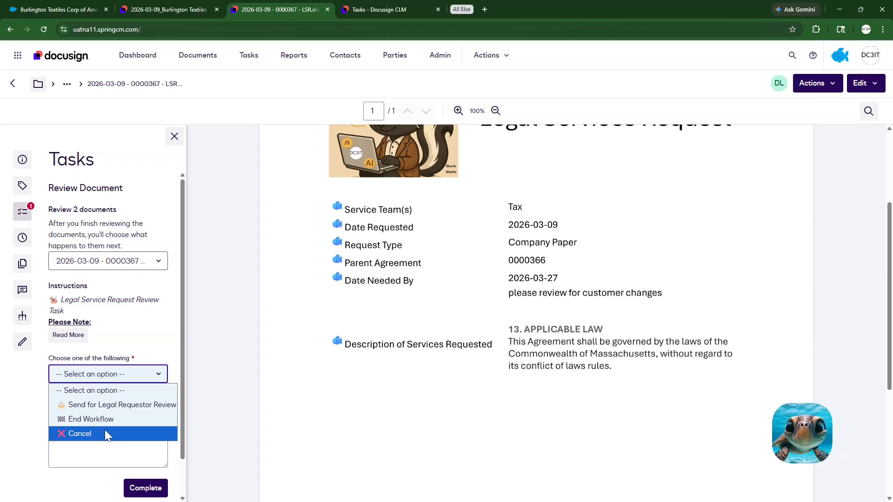
pyautogui.press('Up')
pyautogui.press('Up')
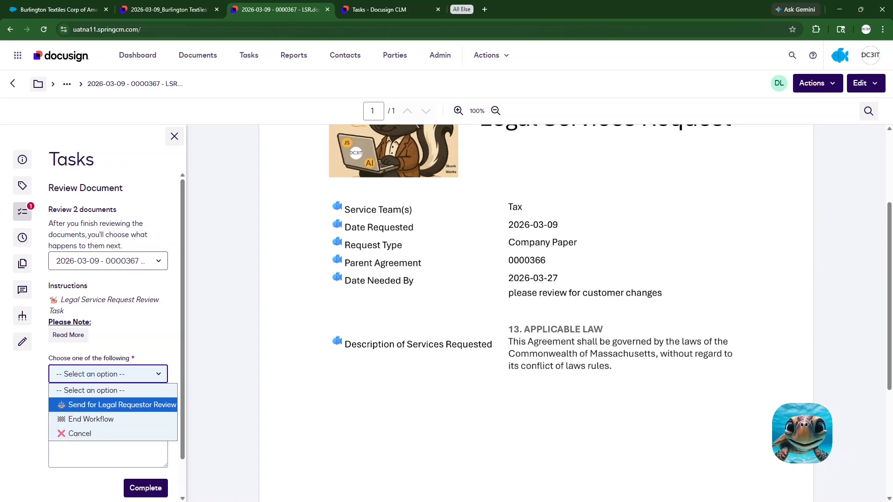
pyautogui.press('Up')
pyautogui.press('Up')
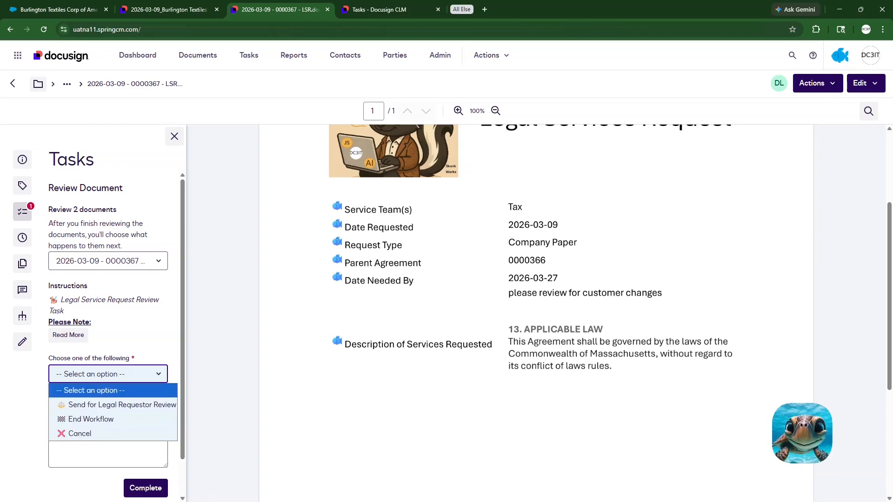
pyautogui.scroll(3, 536, 313)
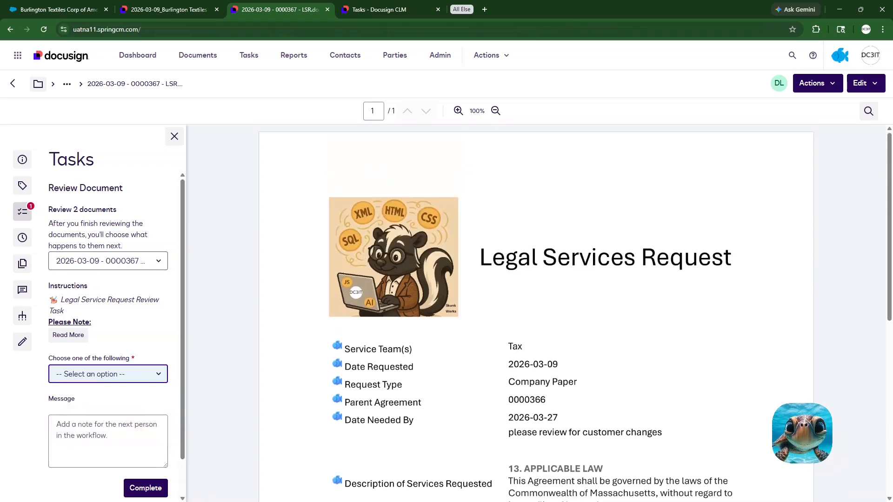
# Step: Reopen the Legal Review task from the Legal group's tasks, launch another legal service request form from it, and return to the MSA
pyautogui.click(248, 56)
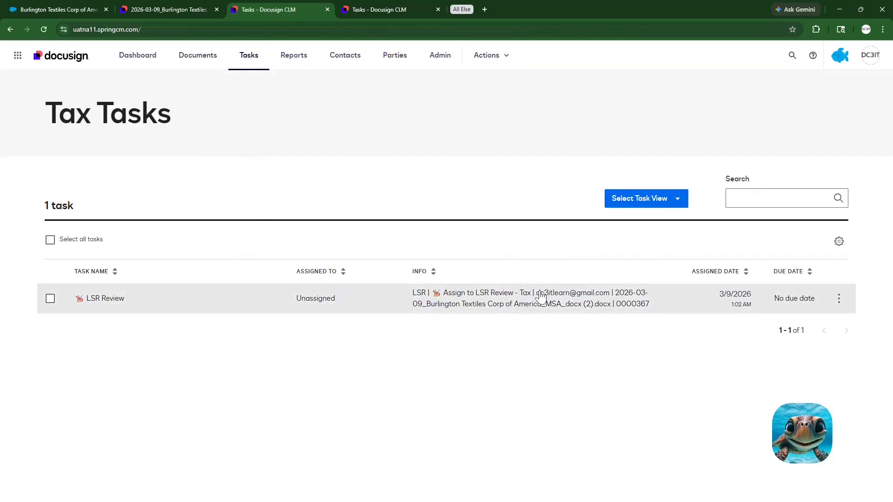
pyautogui.click(677, 206)
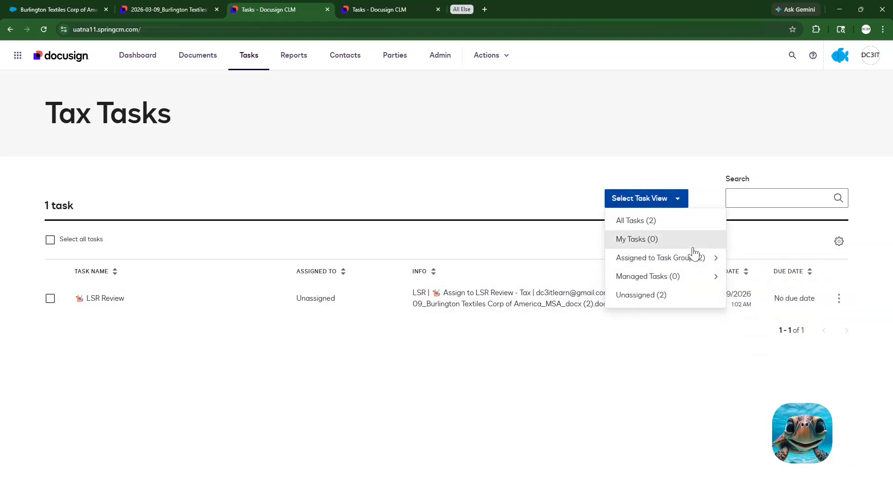
pyautogui.moveTo(696, 260)
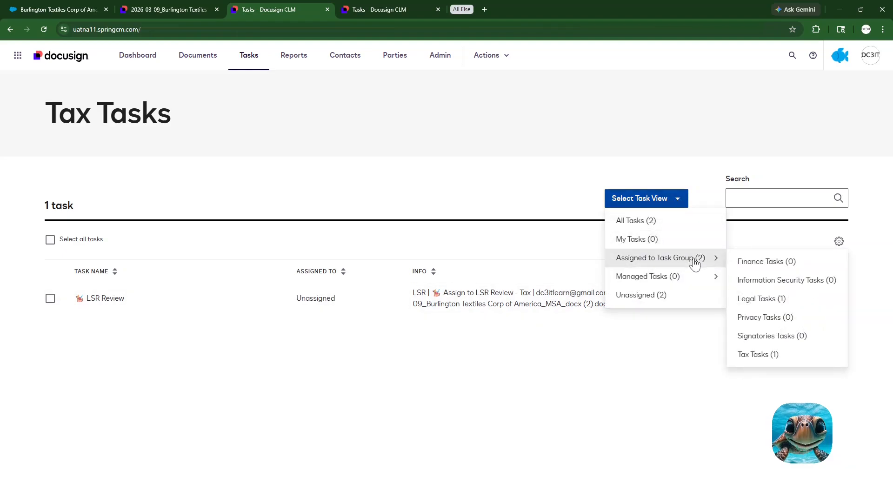
pyautogui.click(749, 300)
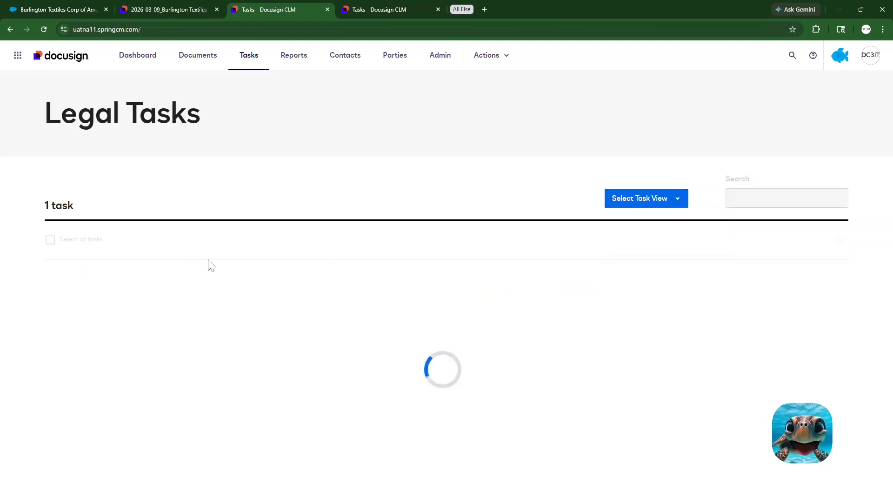
pyautogui.click(109, 304)
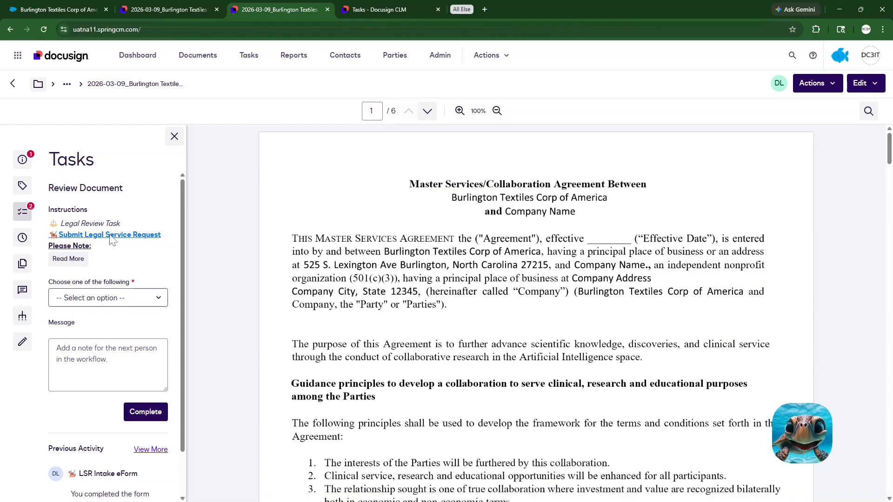
pyautogui.click(111, 235)
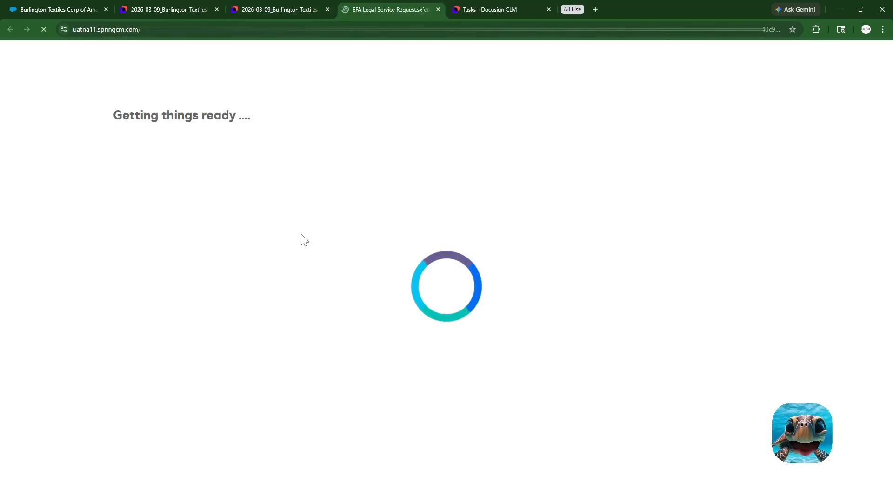
pyautogui.click(276, 10)
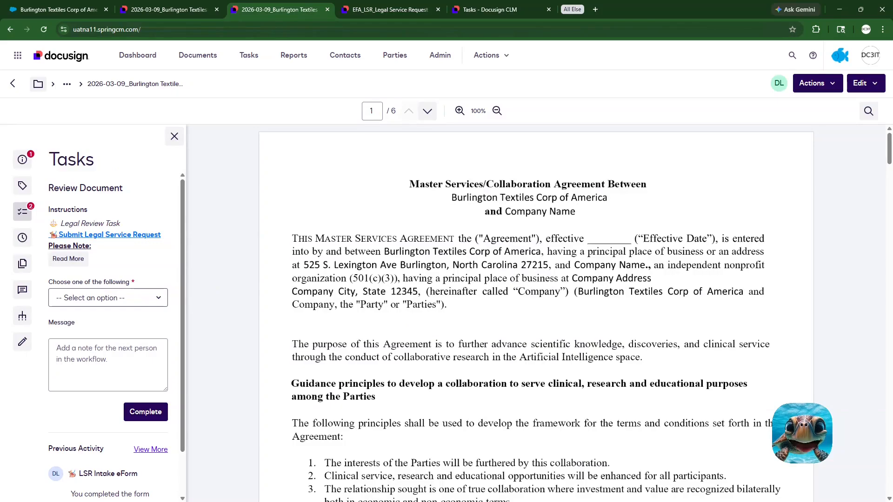
# Step: Look through the MSA reference document shown beside the new Legal Service Request form, down to its signature section
pyautogui.click(398, 10)
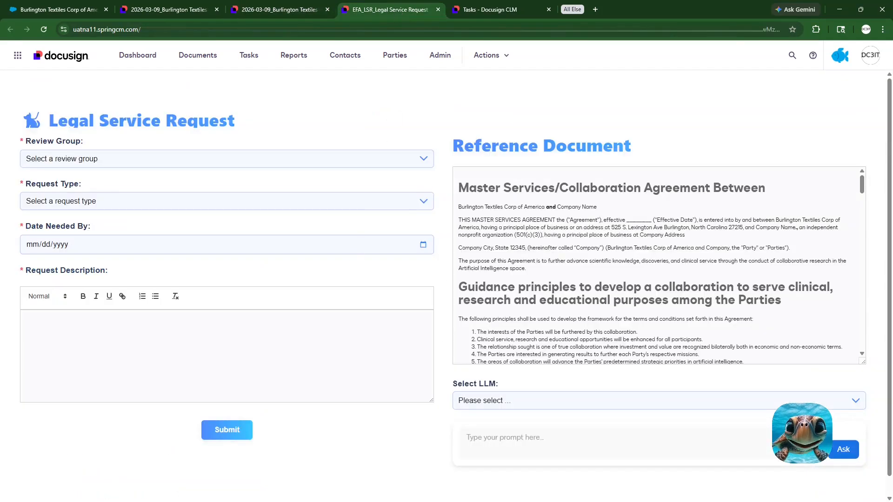
pyautogui.scroll(-15, 653, 265)
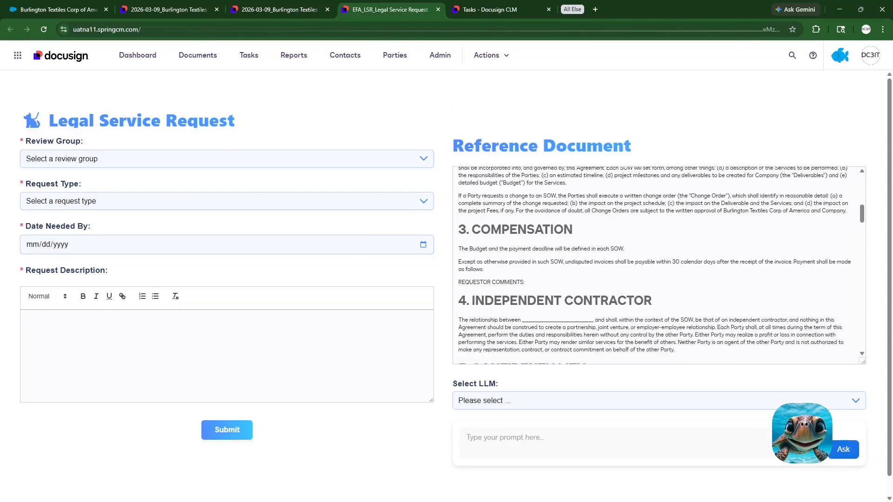
pyautogui.scroll(-10, 660, 265)
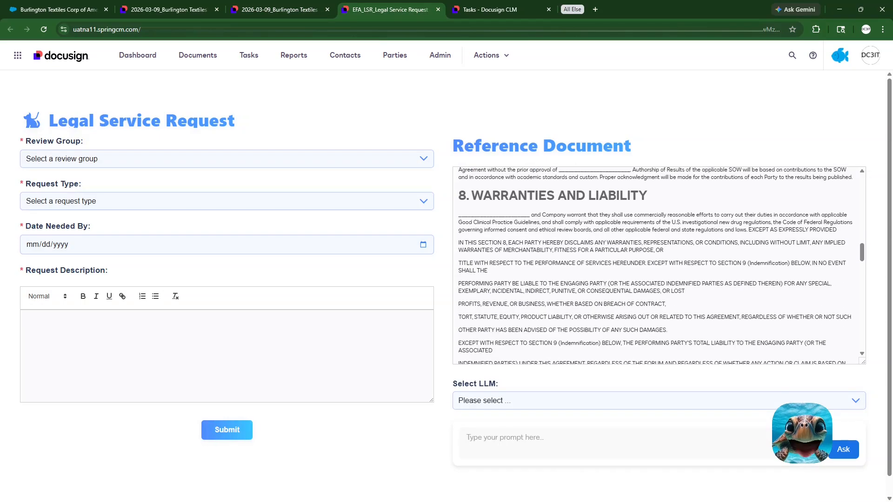
pyautogui.scroll(-8, 659, 265)
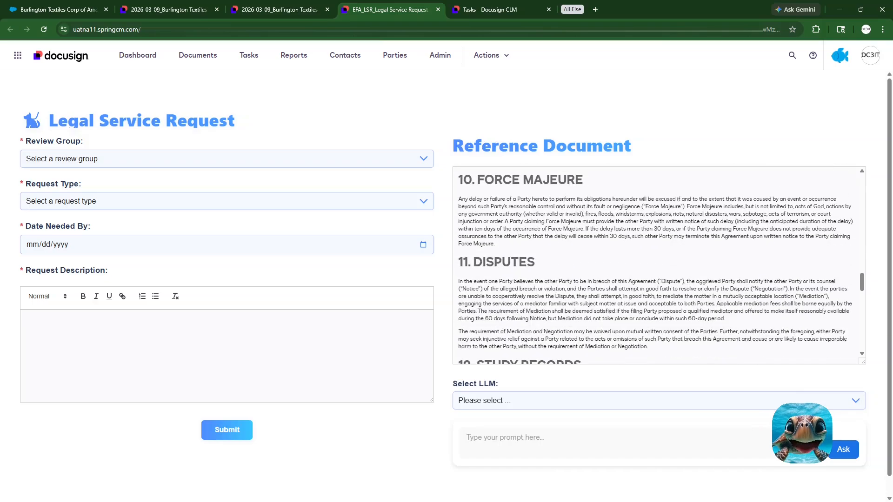
pyautogui.scroll(-8, 659, 266)
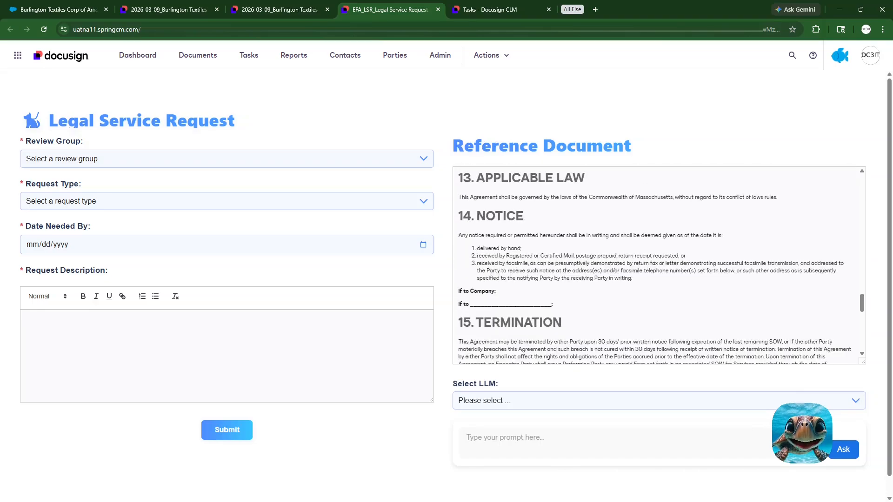
pyautogui.scroll(-4, 538, 274)
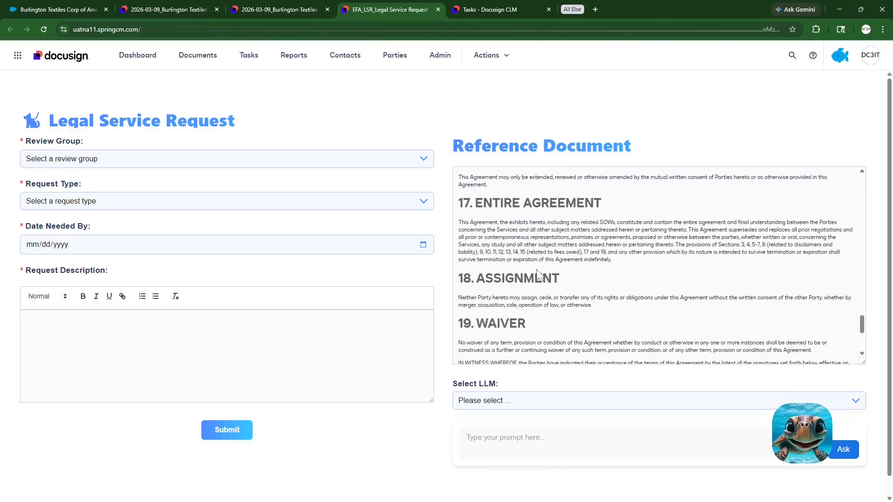
pyautogui.scroll(-4, 538, 274)
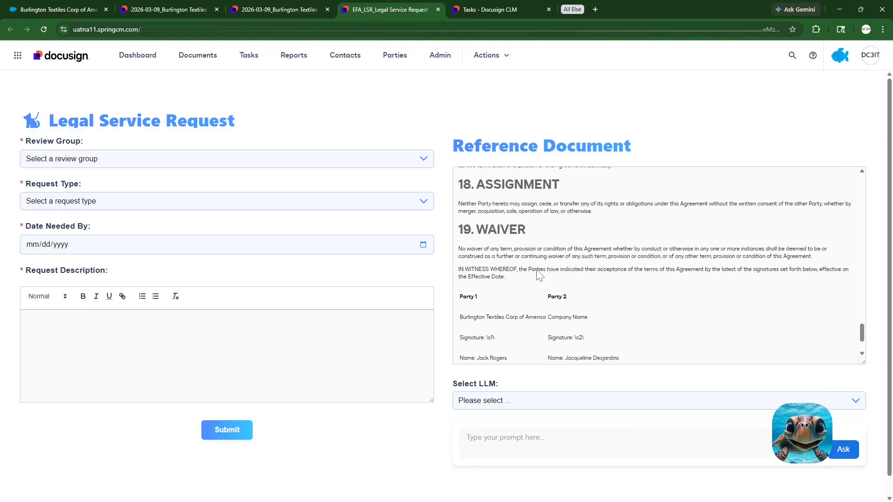
pyautogui.scroll(10, 539, 275)
pyautogui.scroll(8, 539, 275)
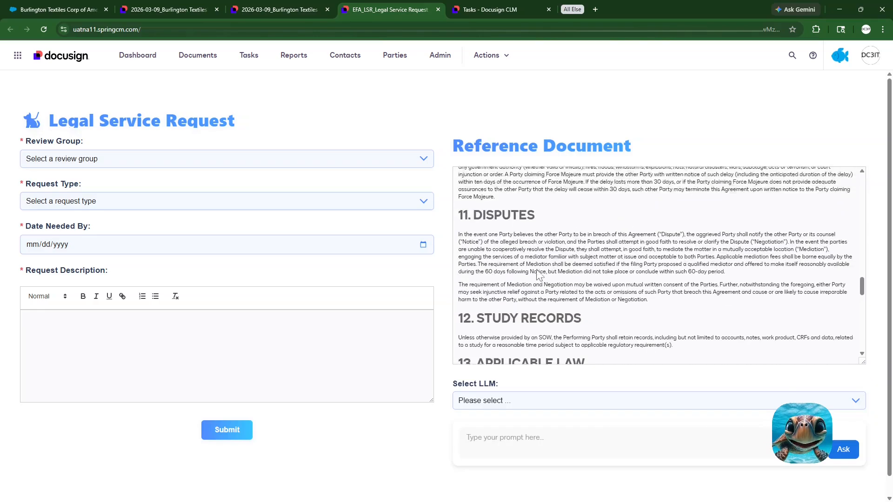
# Step: Set the review group to Information Security, the request type to Company Paper and the needed-by date to 04/10/2026
pyautogui.click(388, 159)
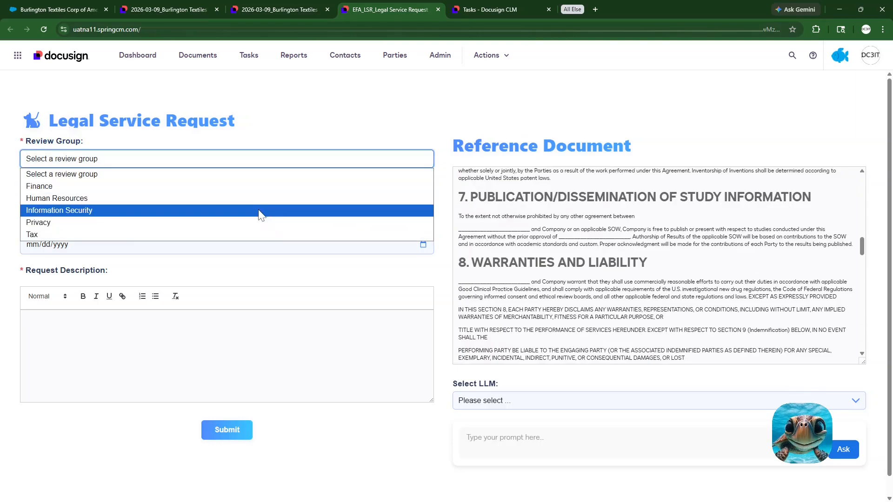
pyautogui.click(259, 215)
pyautogui.click(356, 206)
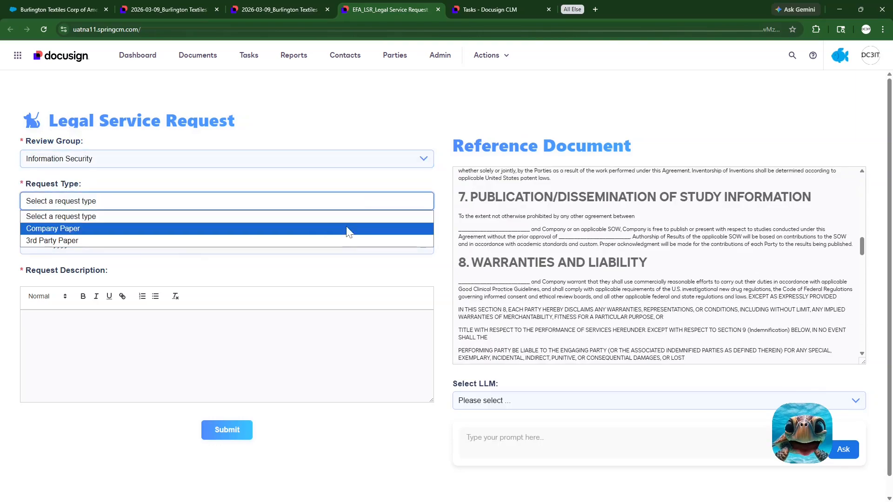
pyautogui.click(349, 228)
pyautogui.click(423, 245)
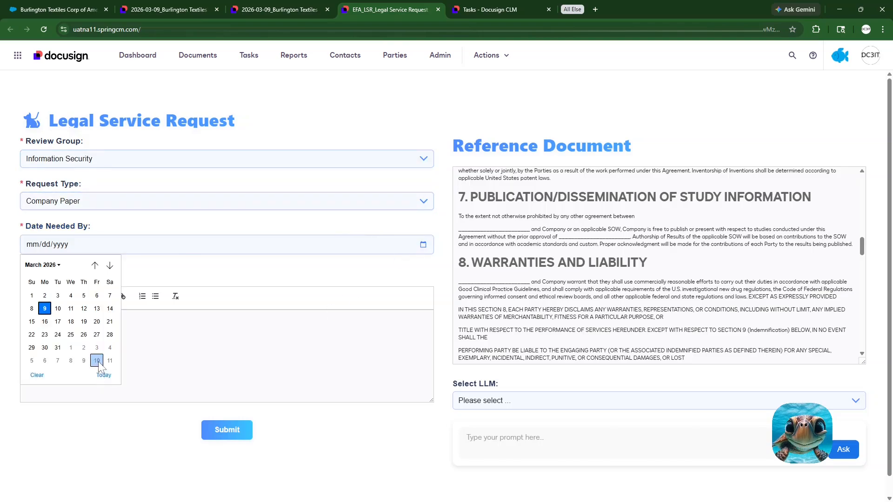
pyautogui.click(96, 361)
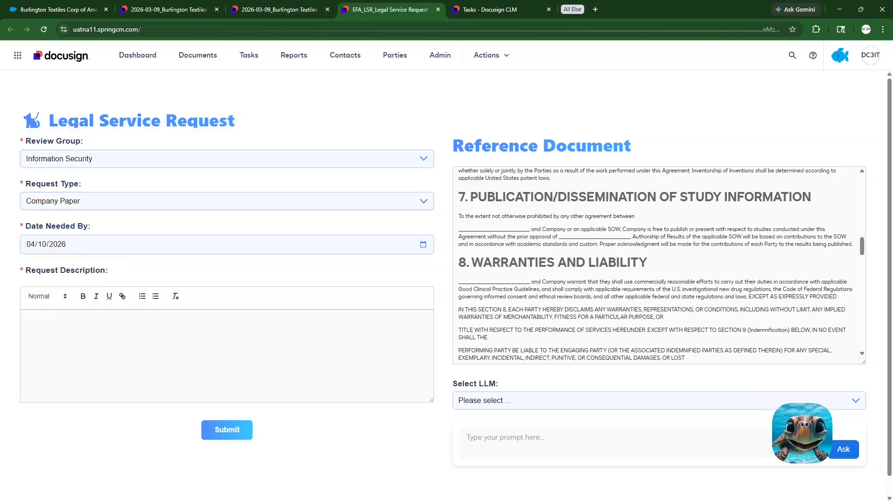
# Step: Copy section 6, Intellectual Property, with its heading from the reference document
pyautogui.scroll(-6, 659, 265)
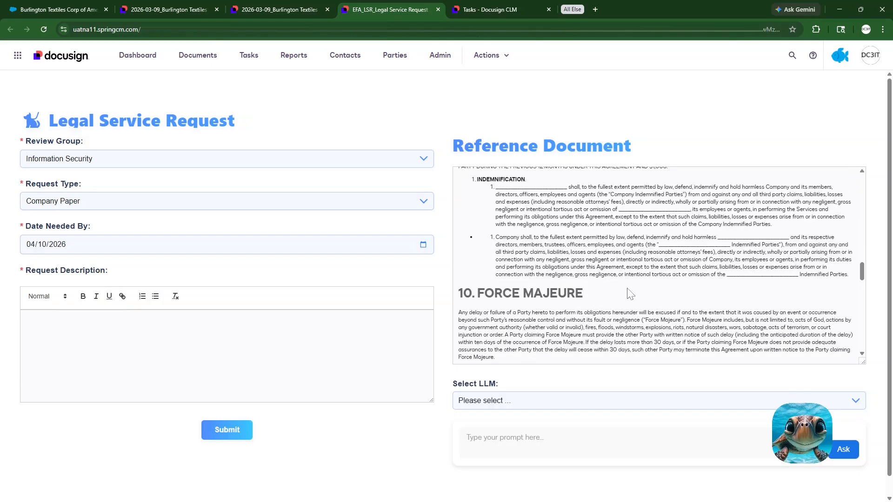
pyautogui.scroll(-5, 631, 294)
pyautogui.scroll(10, 631, 294)
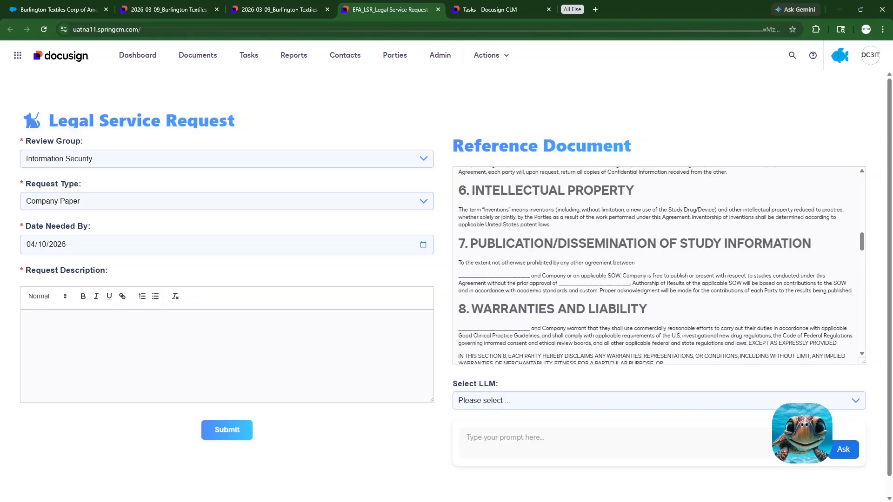
pyautogui.scroll(2, 659, 265)
pyautogui.moveTo(552, 318); pyautogui.dragTo(459, 284)
pyautogui.rightClick(482, 286)
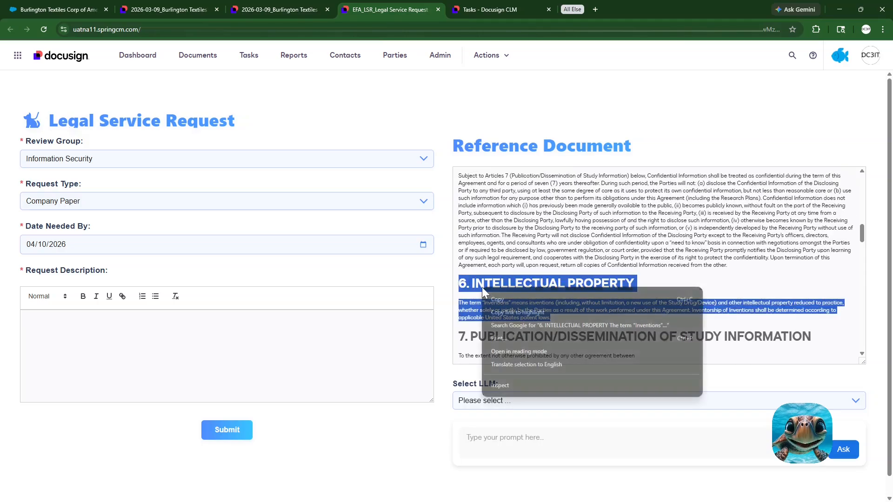
pyautogui.click(500, 301)
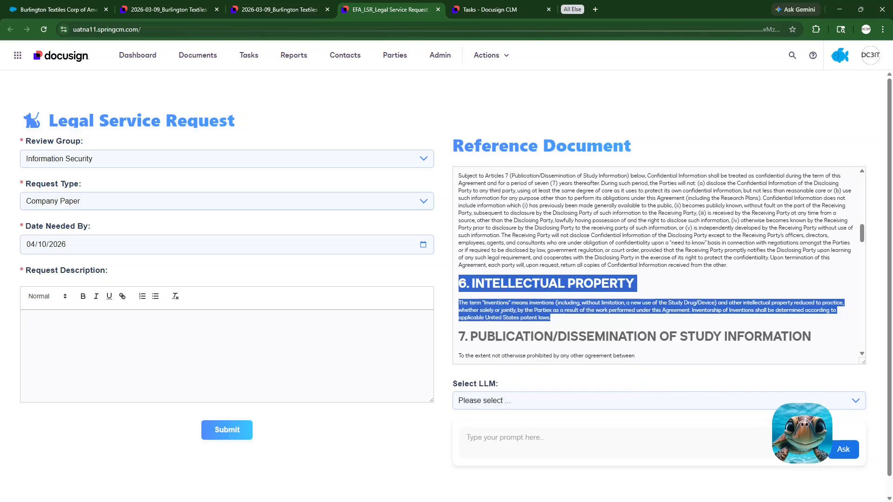
# Step: Enter "please review section 6 for customer changes" as the request description and paste the copied section below it
pyautogui.click(28, 320)
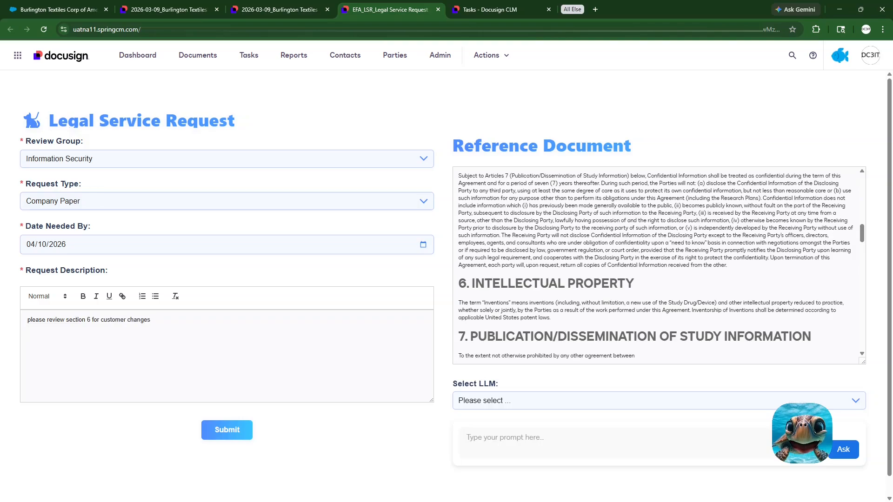
pyautogui.rightClick(91, 353)
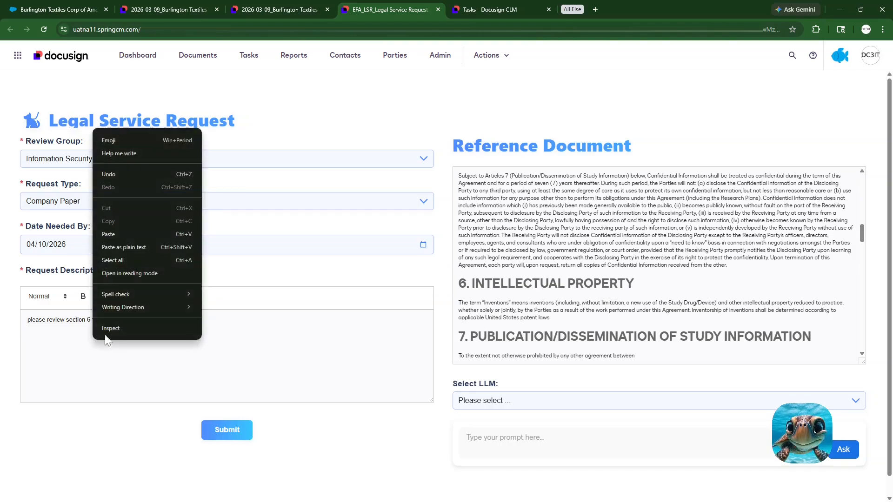
pyautogui.click(109, 236)
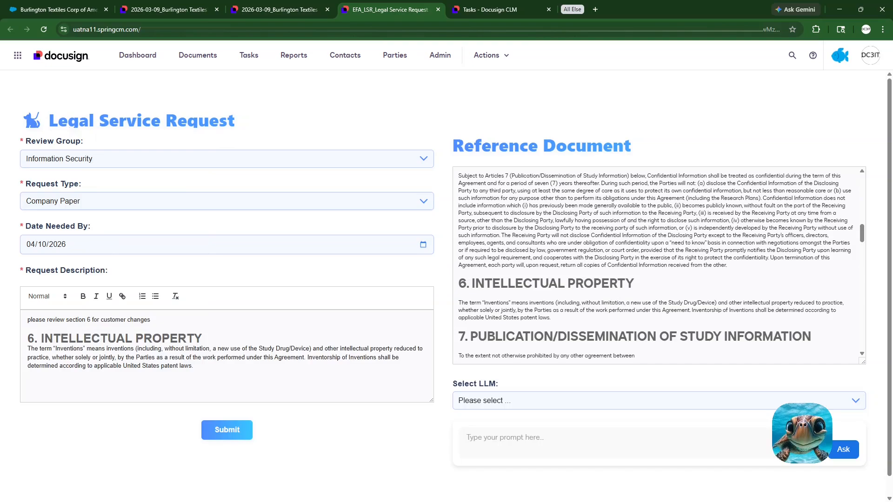
# Step: Bold and underline the passage around "and other intellectual property reduced to practice, whether solely or jointly, by the" in the description, and submit the request
pyautogui.moveTo(135, 357); pyautogui.dragTo(303, 349)
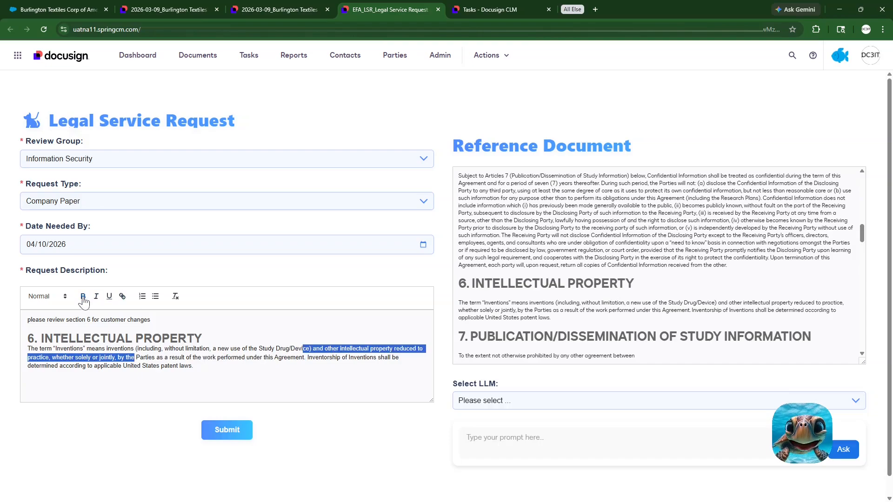
pyautogui.click(83, 296)
pyautogui.click(109, 297)
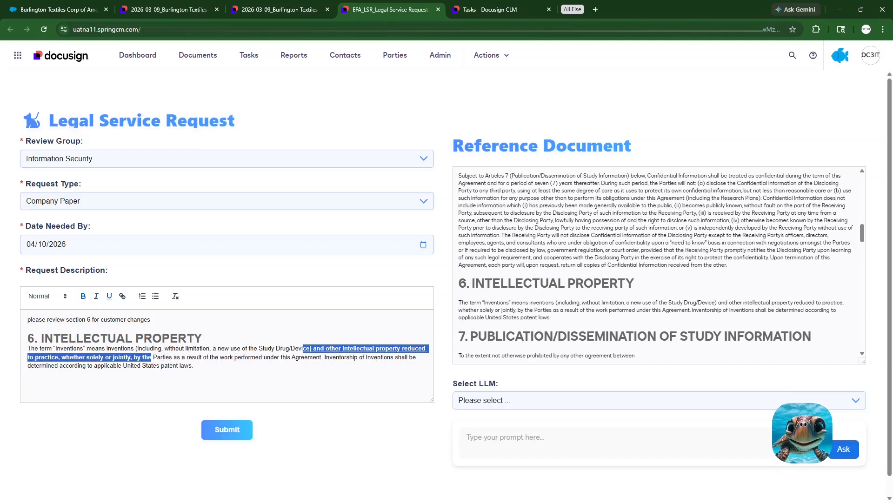
pyautogui.click(221, 433)
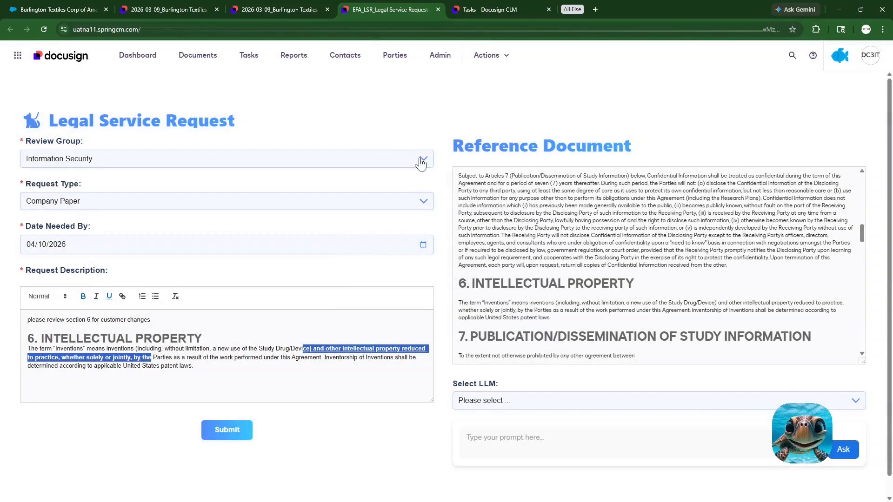
# Step: Change the review group to Privacy and copy section 5, Confidentiality, with its heading from the reference document
pyautogui.click(417, 160)
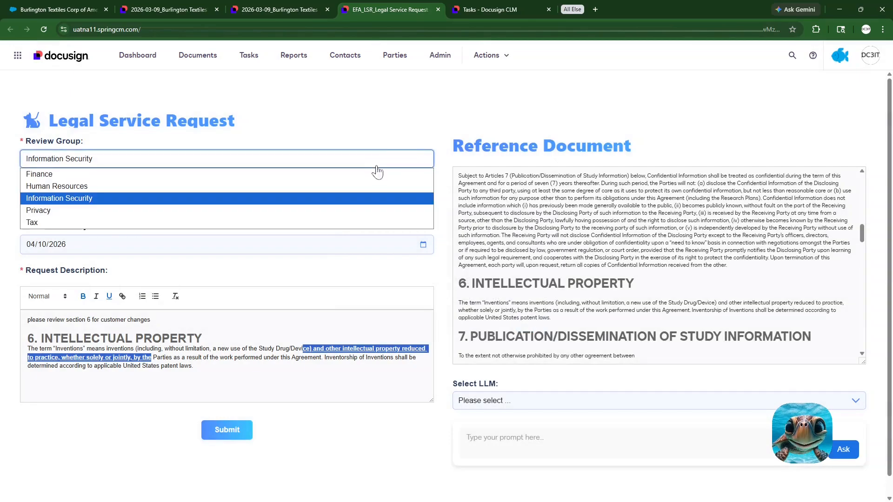
pyautogui.click(284, 212)
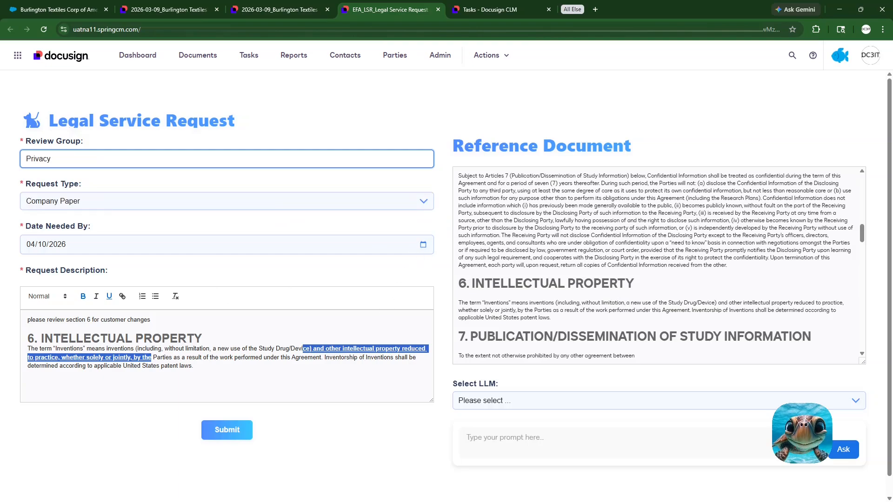
pyautogui.scroll(2, 659, 265)
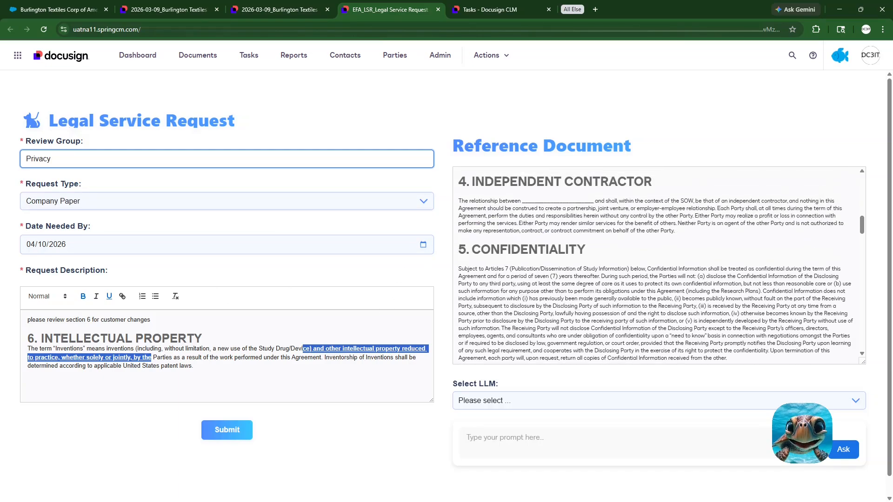
pyautogui.scroll(-1, 659, 265)
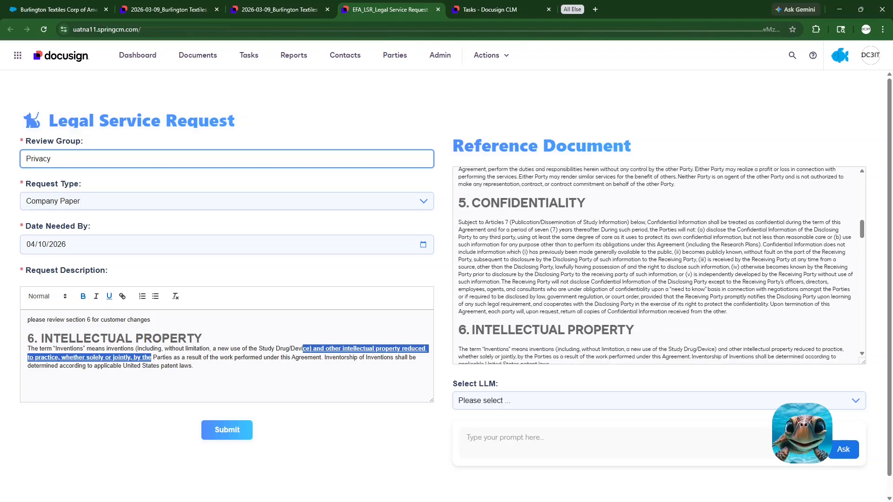
pyautogui.moveTo(735, 311); pyautogui.dragTo(458, 202)
pyautogui.hotkey('ctrl', 'c')
pyautogui.rightClick(515, 234)
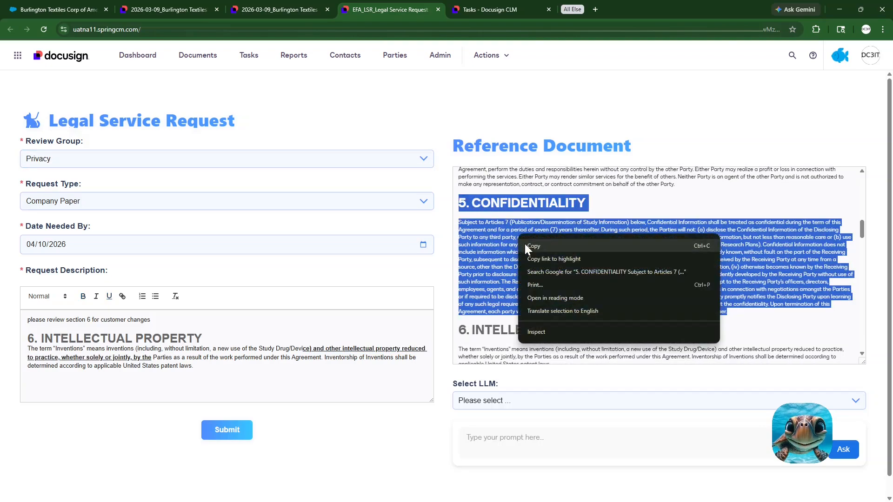
pyautogui.click(530, 246)
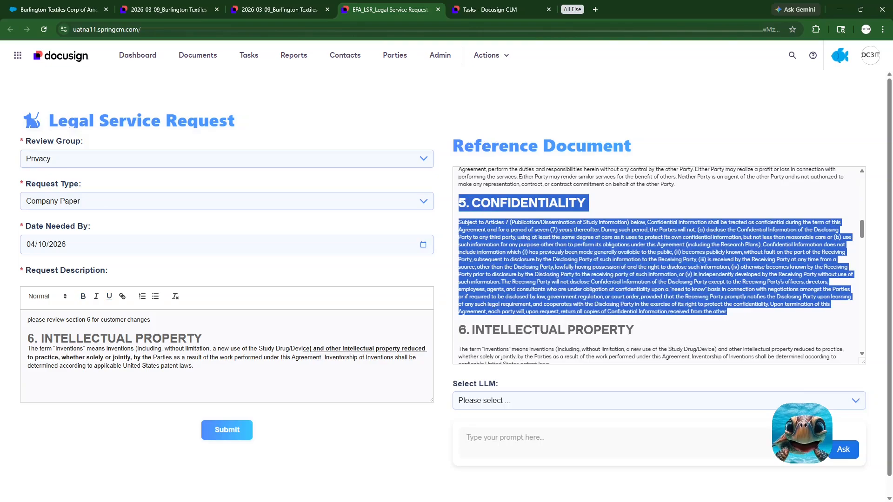
# Step: Replace the Intellectual Property text in the description with the copied Confidentiality section, and change the section number in the opening line to 5
pyautogui.moveTo(193, 366); pyautogui.dragTo(27, 338)
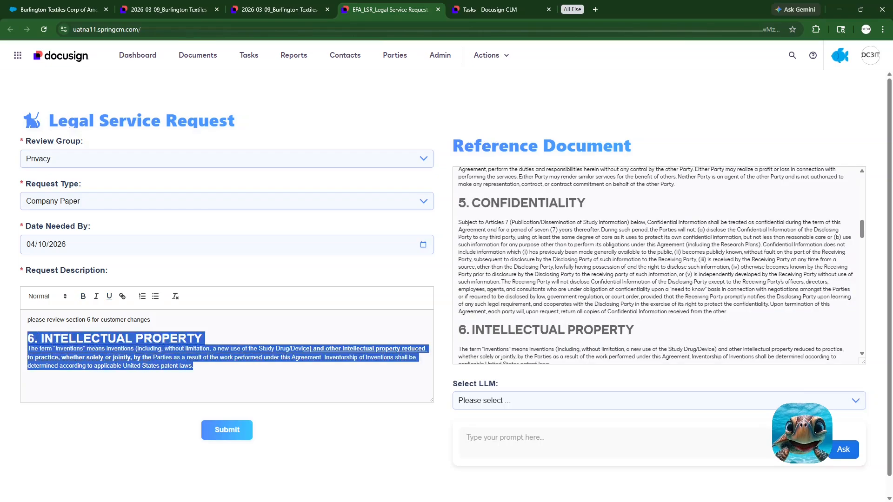
pyautogui.rightClick(111, 348)
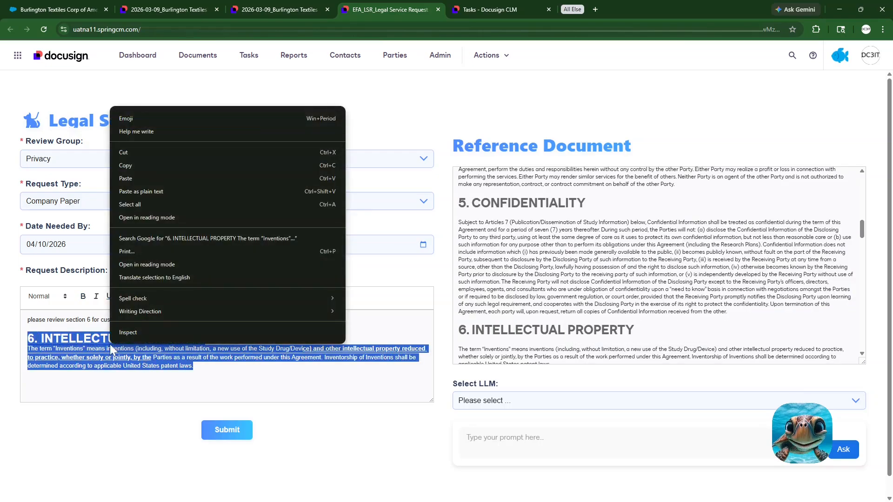
pyautogui.click(135, 175)
pyautogui.scroll(5, 226, 355)
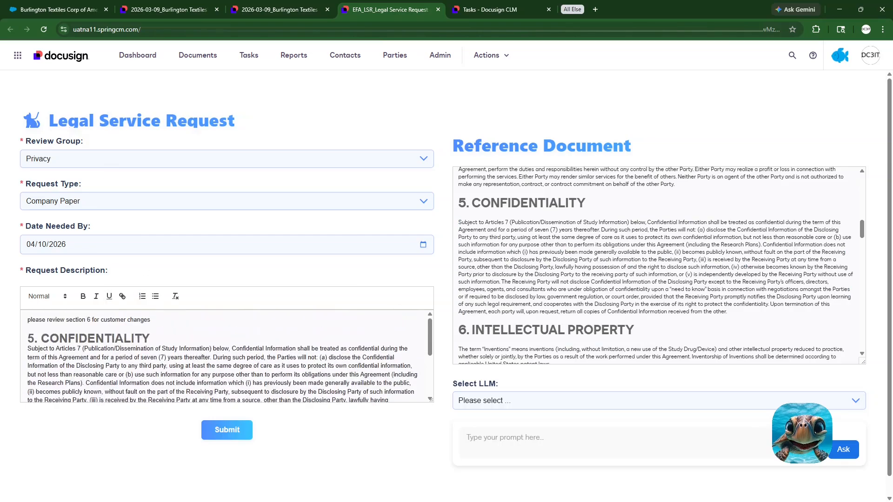
pyautogui.click(90, 320)
pyautogui.press('BackSpace')
pyautogui.write('5')
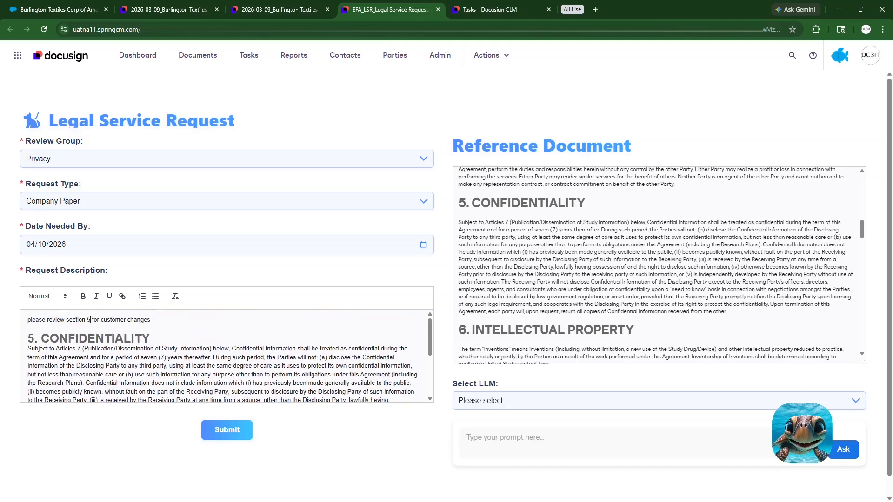
# Step: Bold and underline the passage from "Confidential Information does not include information which" through "will not disclose Confidential Information of the Disclosing Party", and submit the Privacy request
pyautogui.scroll(-1, 227, 356)
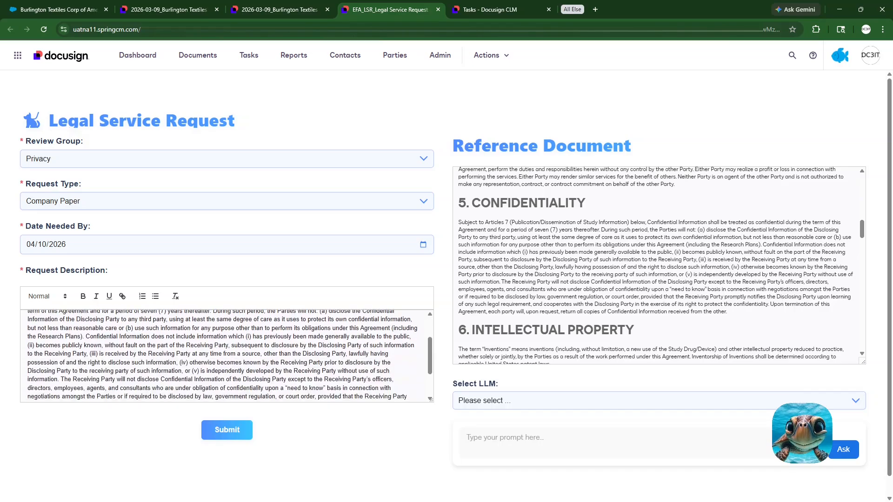
pyautogui.moveTo(84, 336); pyautogui.dragTo(287, 380)
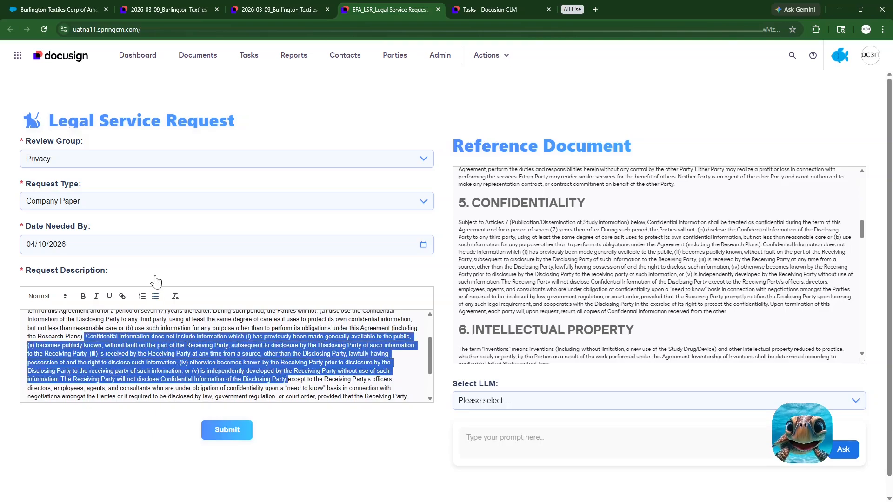
pyautogui.click(83, 296)
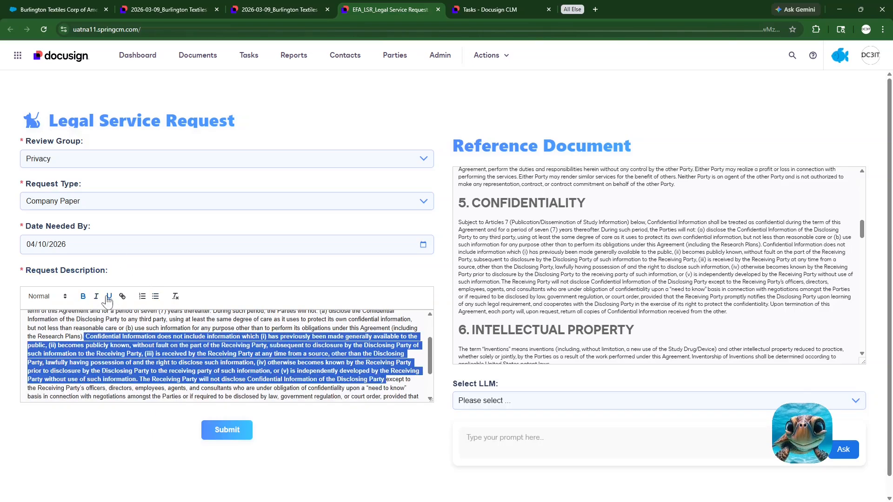
pyautogui.click(109, 296)
pyautogui.click(227, 429)
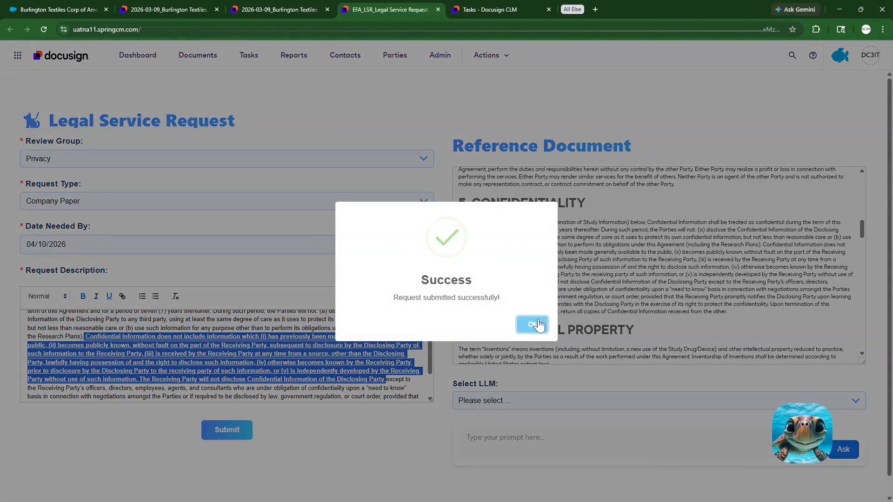
pyautogui.click(538, 325)
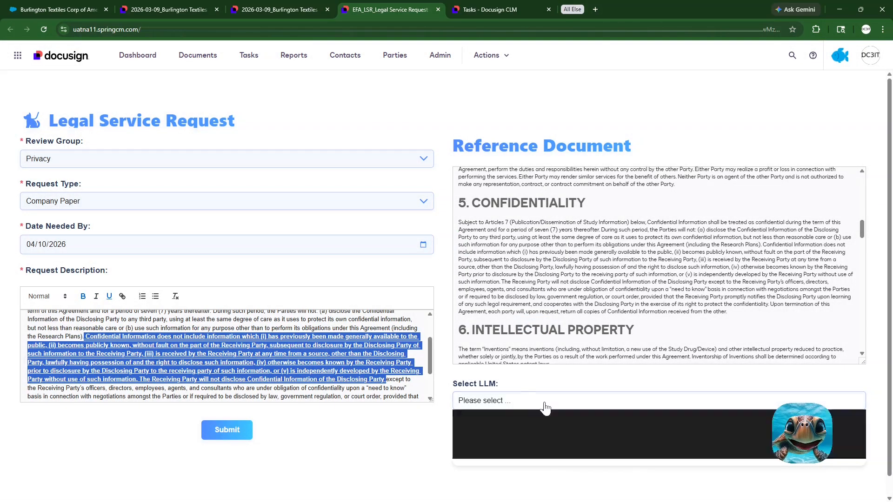
# Step: Check the LLM choices on the Legal Service Request form, and close the form
pyautogui.click(543, 403)
pyautogui.click(522, 382)
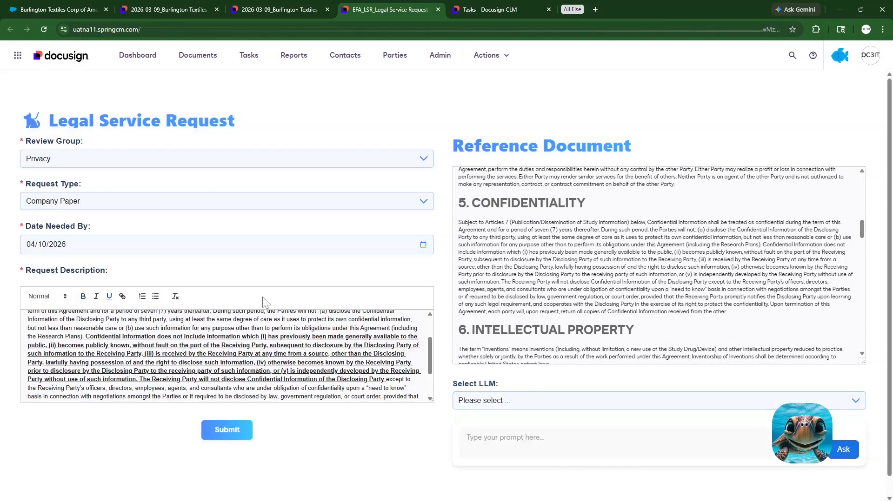
pyautogui.click(438, 10)
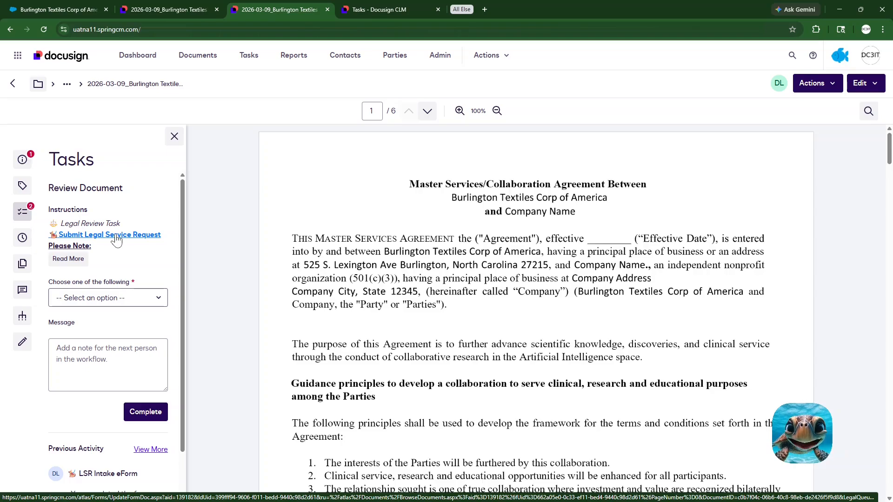
# Step: Check the outcome options available for the MSA's Legal Review task
pyautogui.click(149, 300)
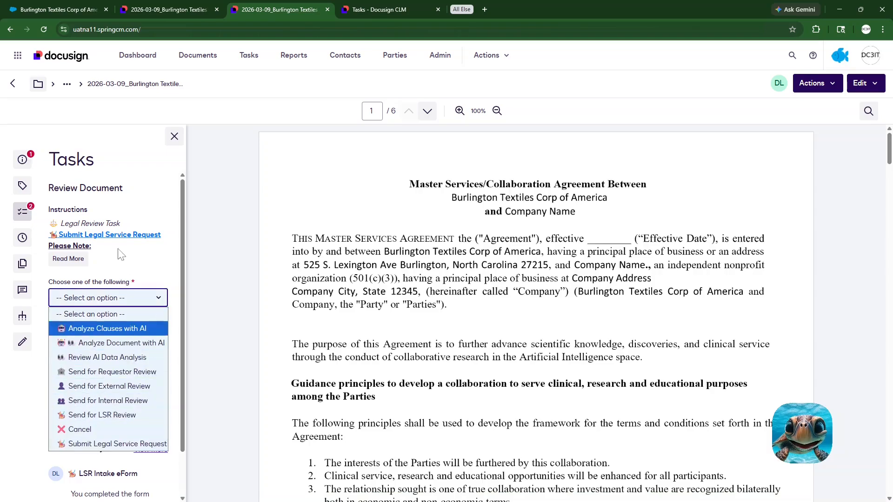
pyautogui.click(134, 251)
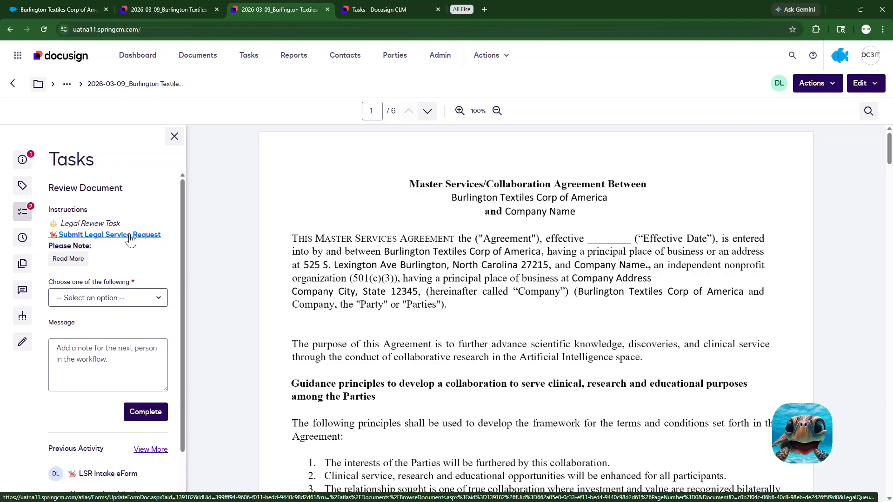
# Step: Refresh the MSA, open the related document 2026-03-09 - 0000368 - LSR.docx from its details, and read the requested services
pyautogui.click(44, 29)
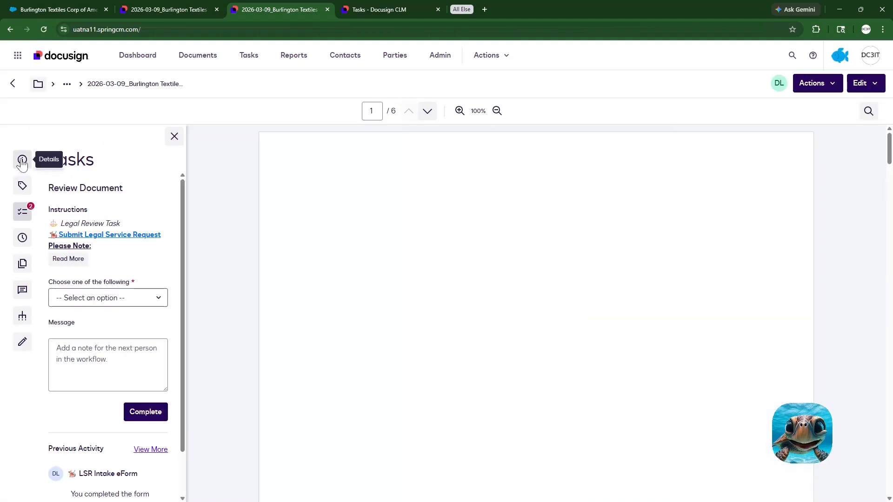
pyautogui.click(22, 160)
pyautogui.scroll(-5, 107, 326)
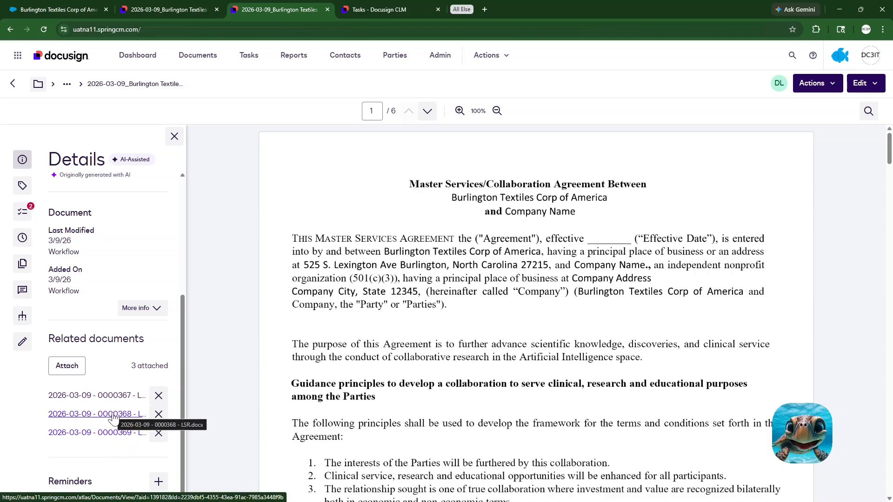
pyautogui.click(113, 417)
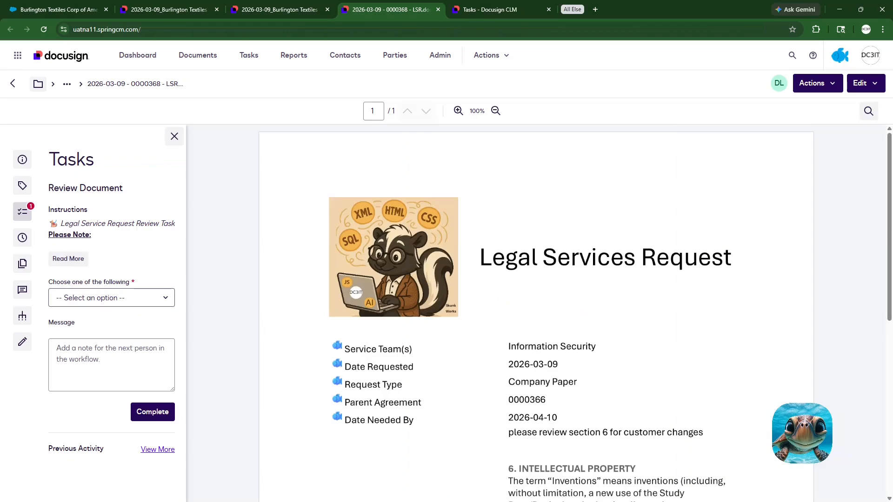
pyautogui.scroll(-5, 536, 314)
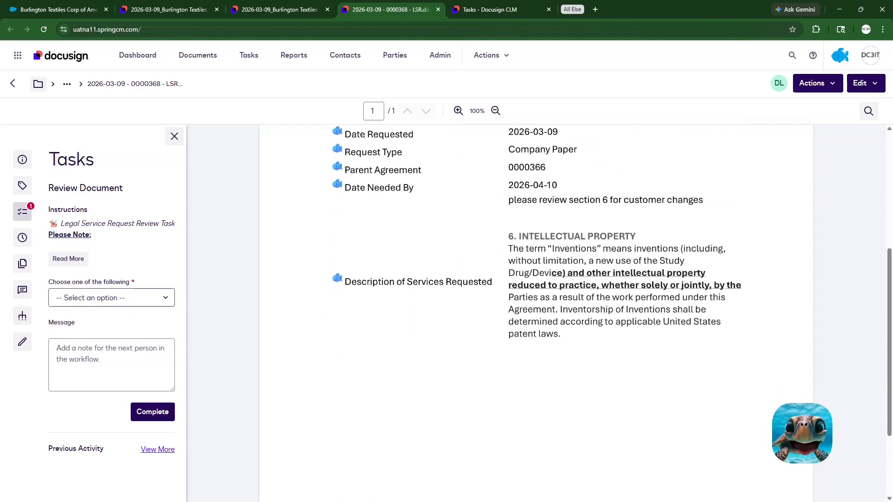
# Step: Show the tasks assigned to the Information Security group, and open the LSR Review task to review its request document
pyautogui.click(250, 57)
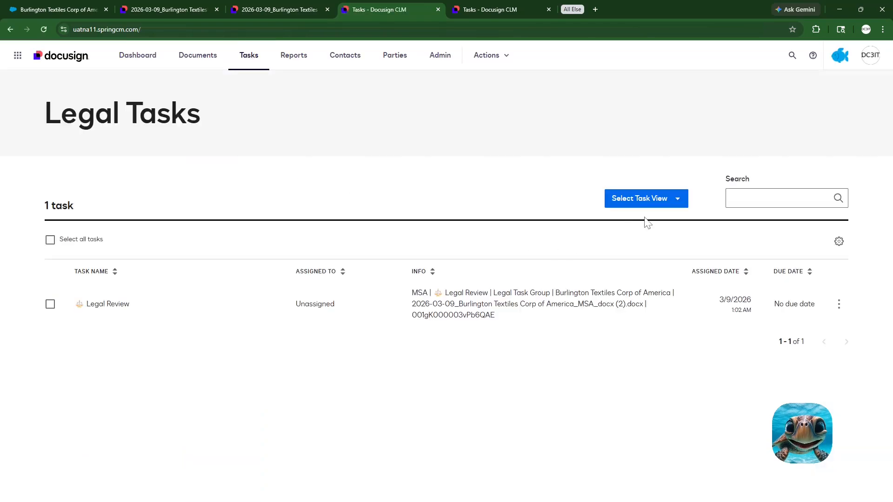
pyautogui.click(678, 199)
pyautogui.moveTo(663, 259)
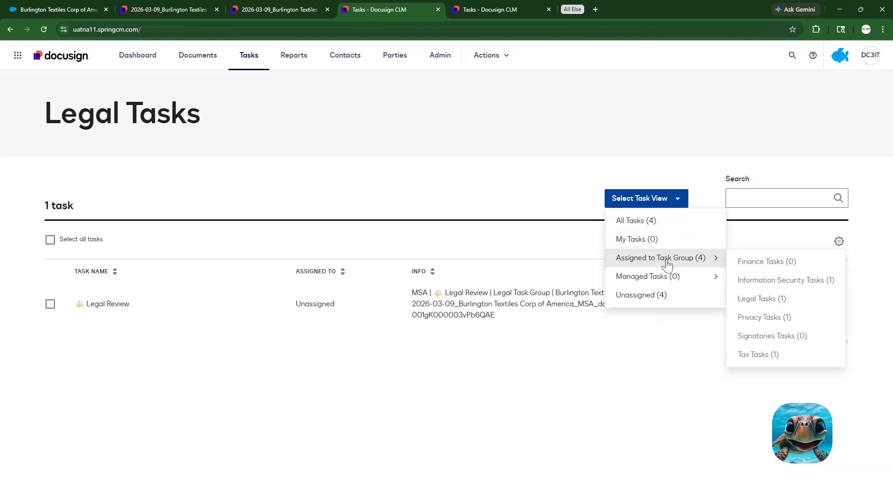
pyautogui.click(753, 280)
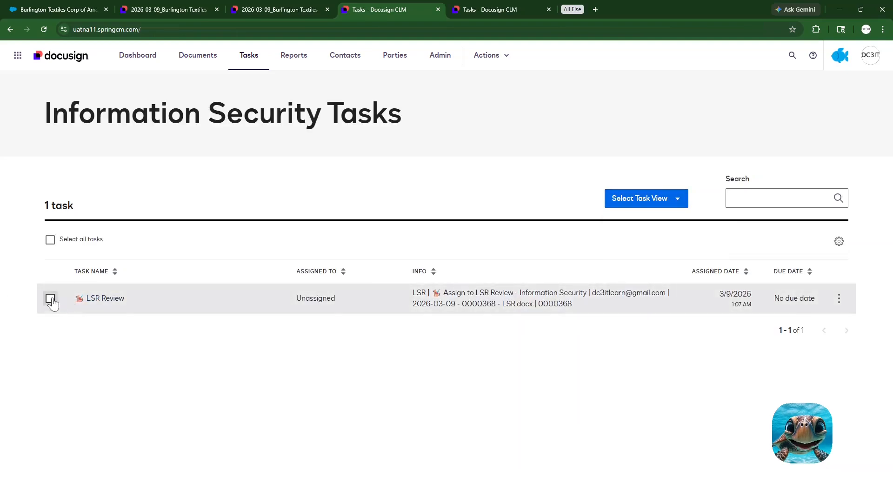
pyautogui.click(103, 304)
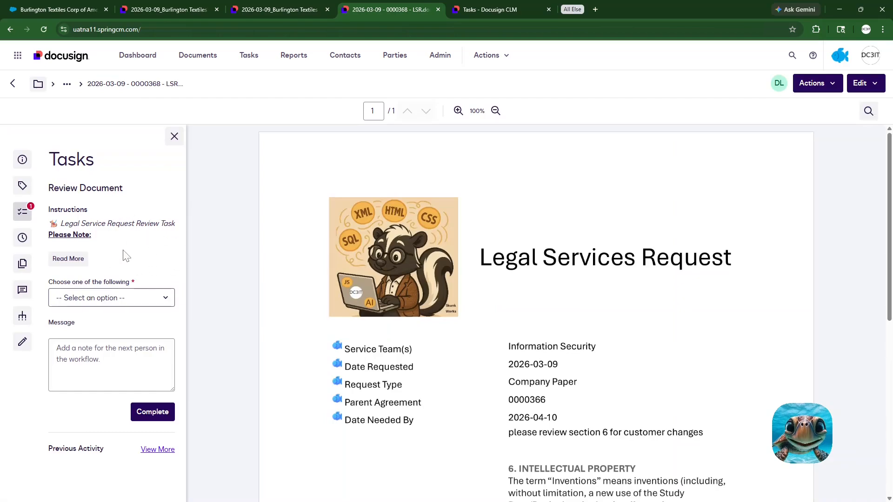
pyautogui.scroll(-5, 535, 314)
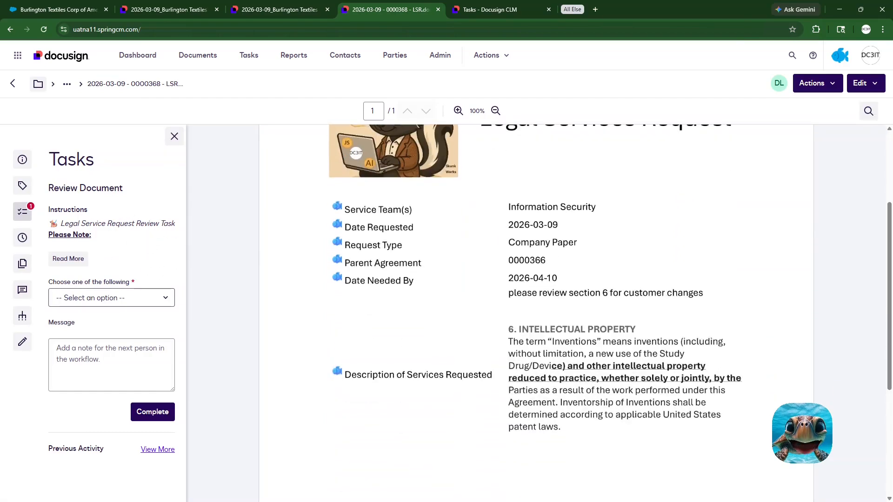
pyautogui.scroll(1, 535, 314)
pyautogui.scroll(4, 535, 314)
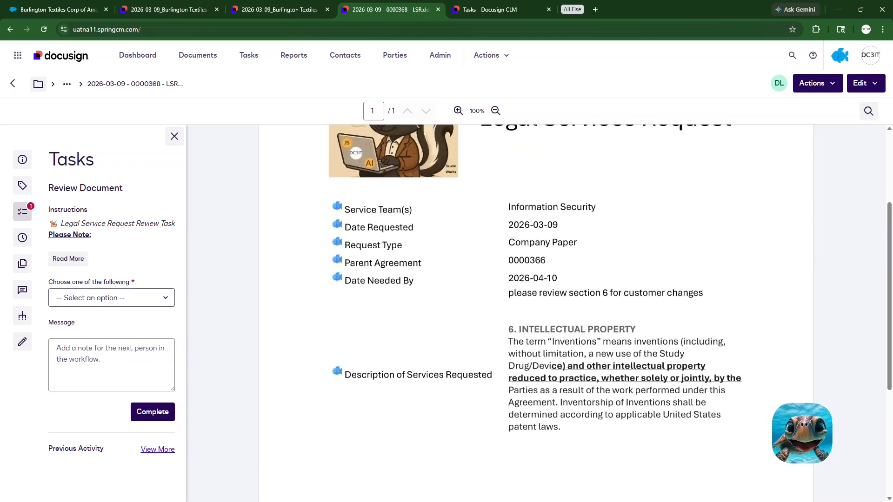
# Step: Open the Burlington Textiles MSA from the Information Security request's related documents and look over its first page
pyautogui.click(22, 160)
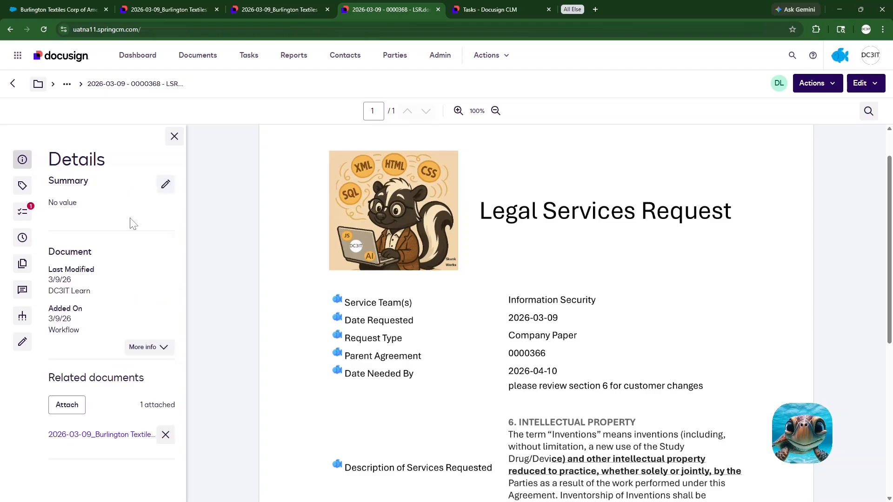
pyautogui.click(115, 435)
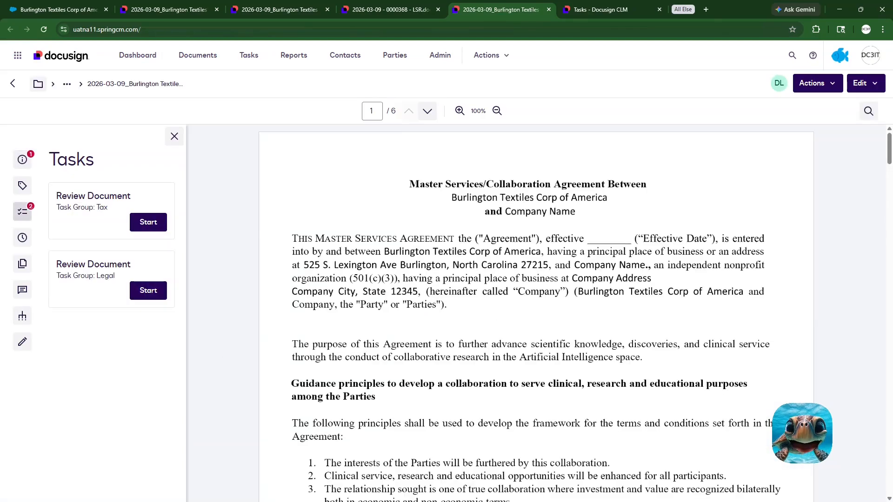
pyautogui.scroll(-4, 535, 311)
pyautogui.scroll(3, 535, 312)
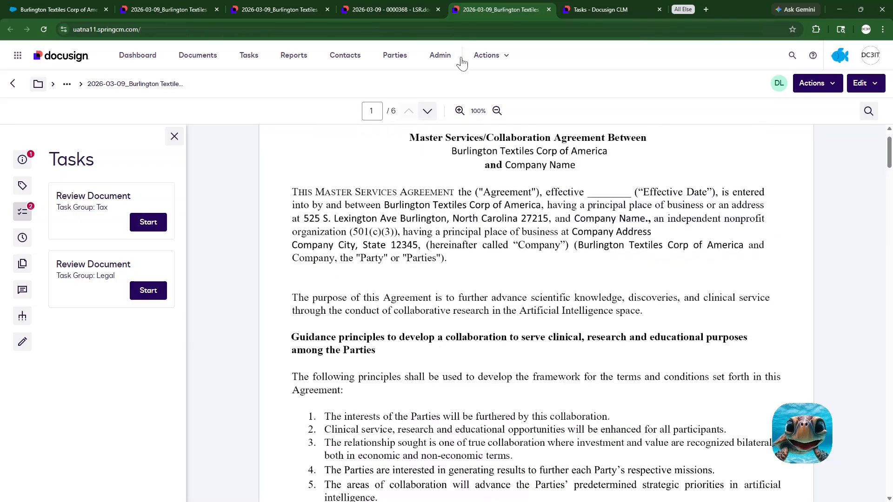
# Step: Return to the Information Security request document and reread its description of services requested
pyautogui.click(395, 9)
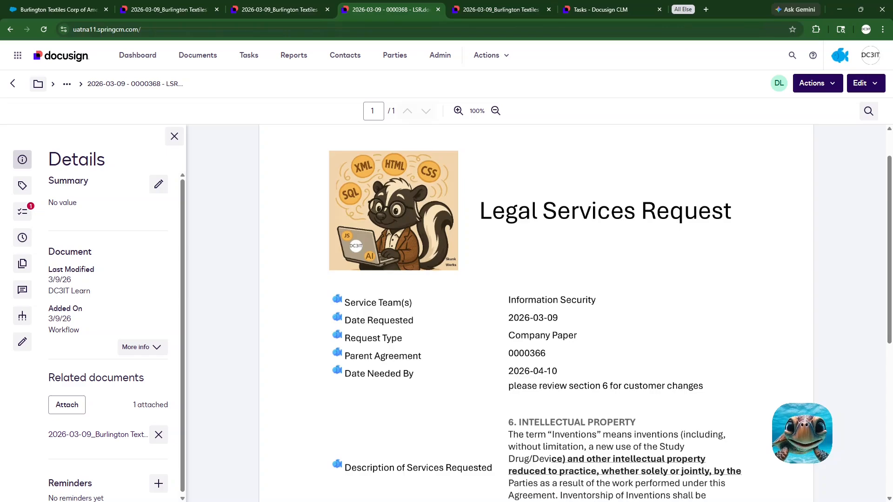
pyautogui.scroll(-3, 535, 311)
pyautogui.scroll(-2, 535, 311)
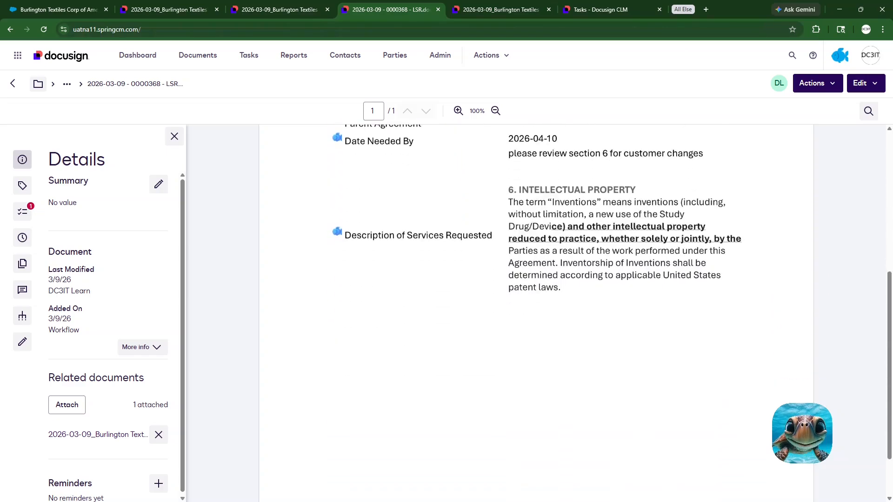
pyautogui.scroll(4, 534, 311)
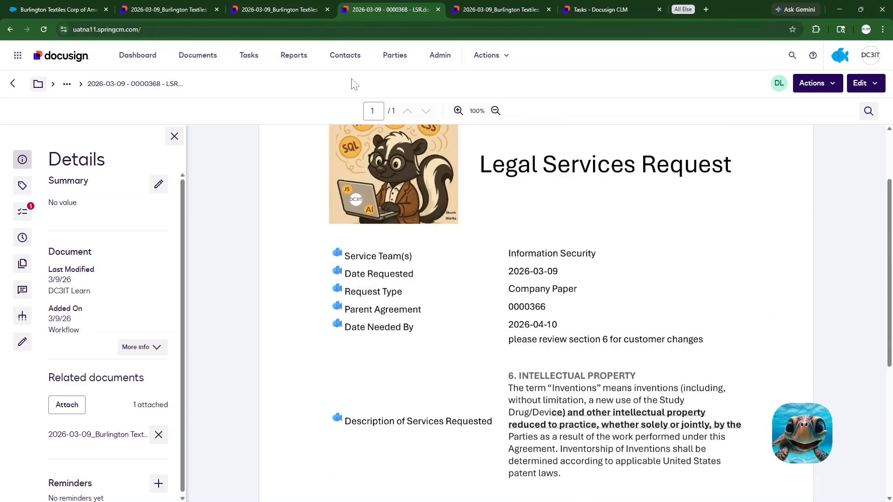
# Step: Show the tasks assigned to the Privacy group and open the LSR Review task
pyautogui.click(253, 63)
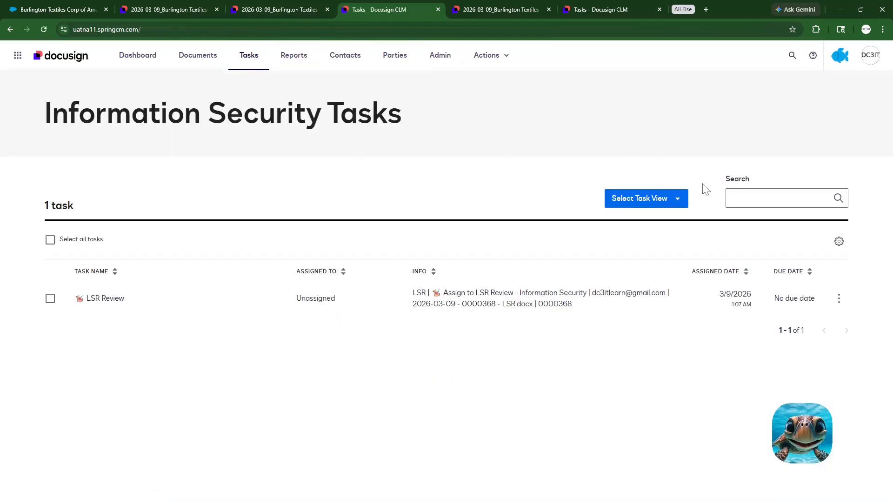
pyautogui.click(676, 199)
pyautogui.moveTo(674, 258)
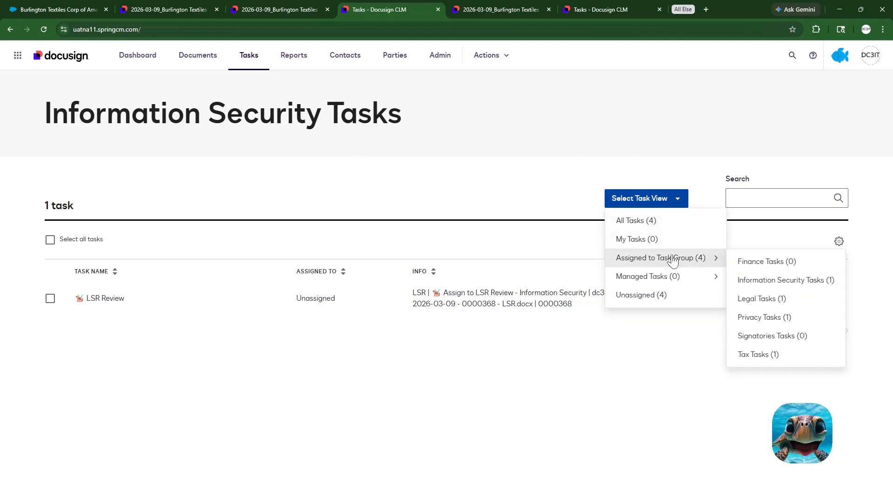
pyautogui.click(760, 319)
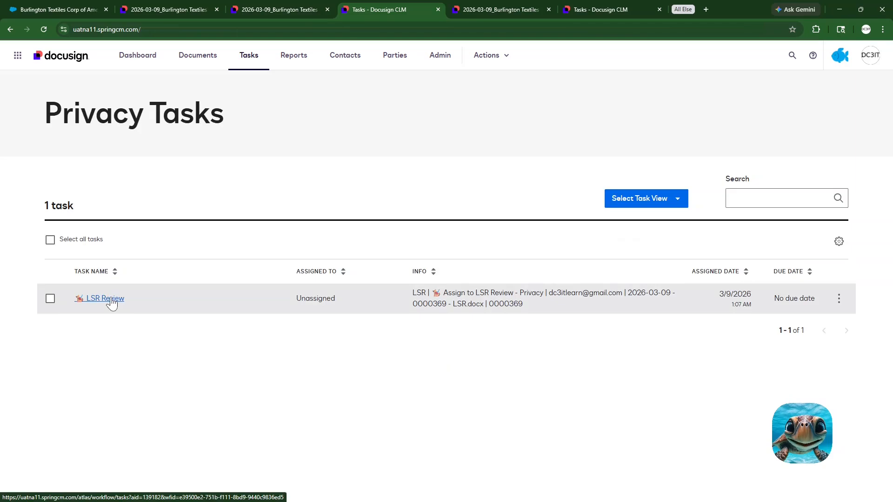
pyautogui.click(112, 300)
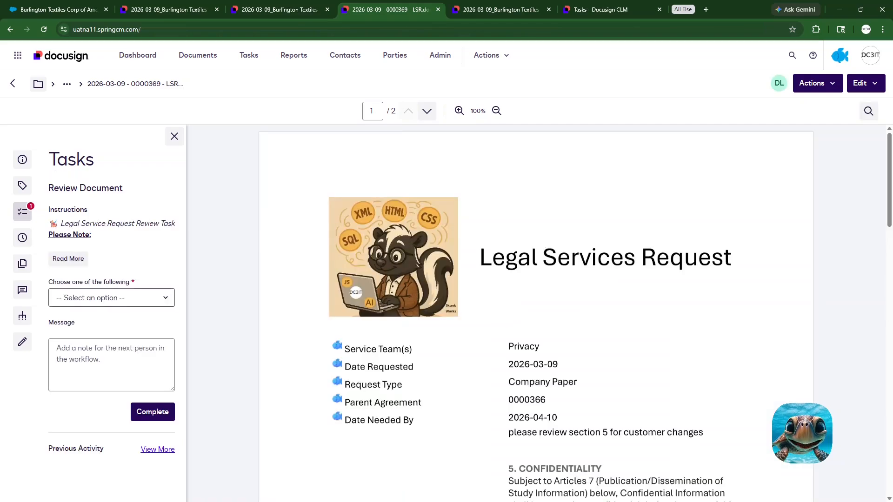
# Step: Read the Privacy request's details and its Confidentiality description, including the bold underlined passage
pyautogui.scroll(-2, 535, 312)
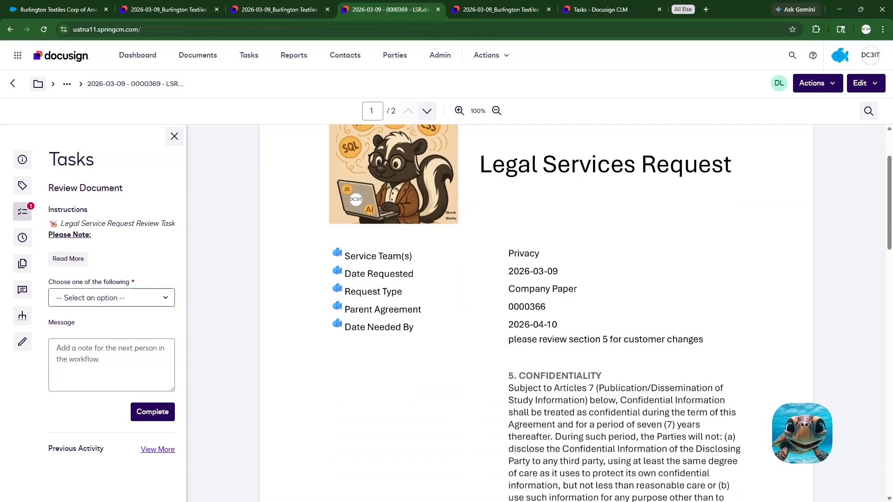
pyautogui.scroll(-2, 534, 312)
pyautogui.scroll(-2, 535, 312)
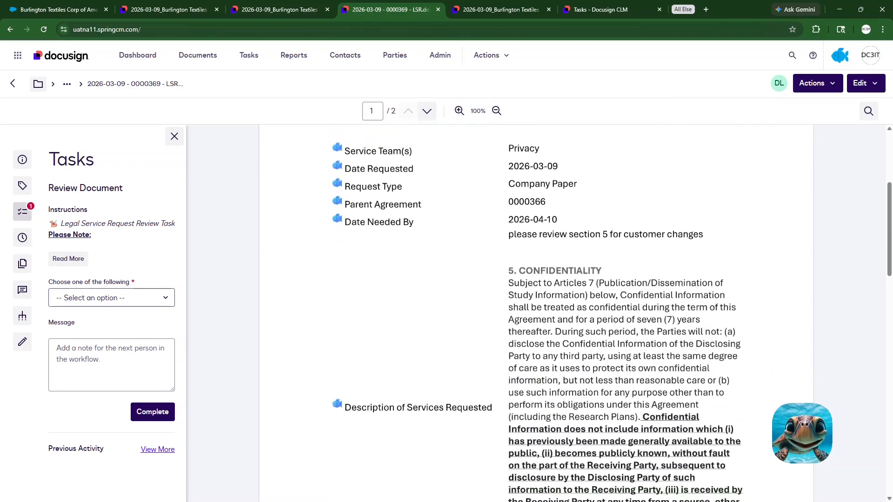
pyautogui.scroll(-2, 535, 312)
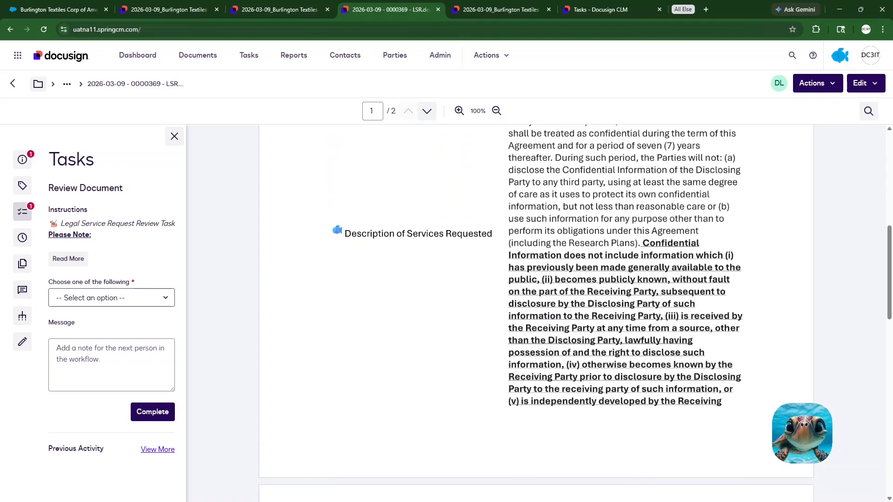
# Step: Open the parent MSA from the Privacy request's related documents, and view the legal service requests attached to the MSA
pyautogui.click(23, 161)
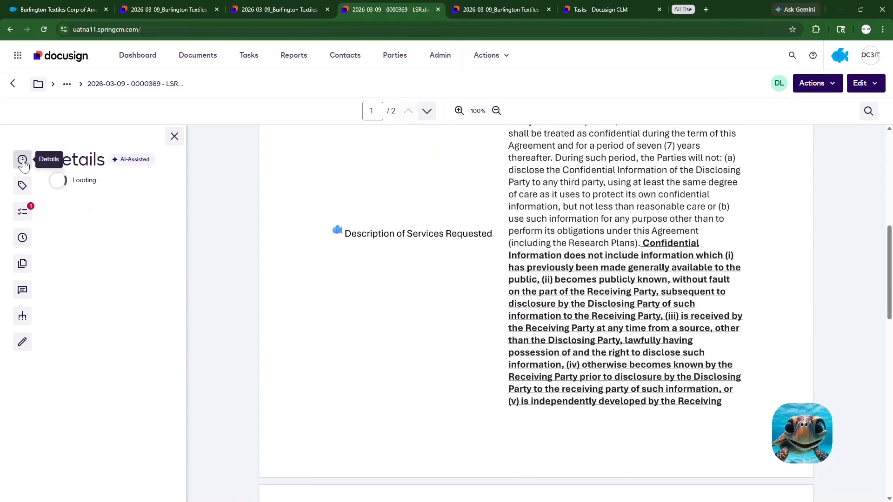
pyautogui.scroll(-3, 122, 361)
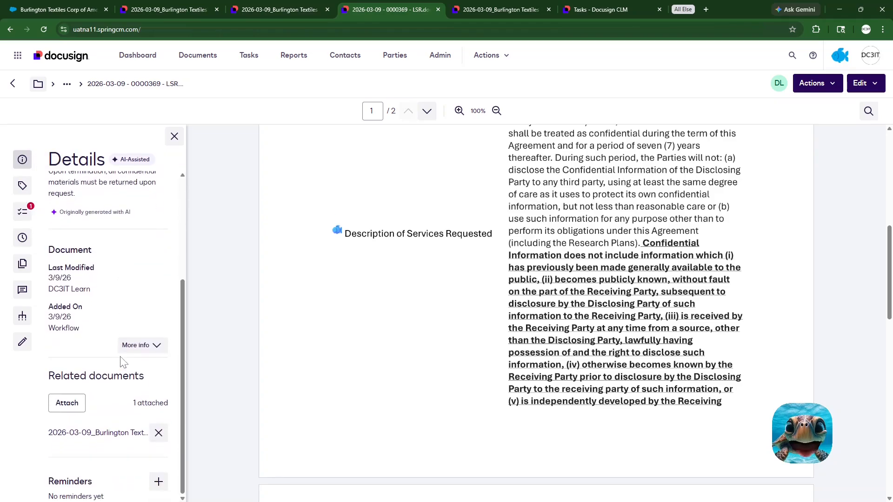
pyautogui.click(110, 434)
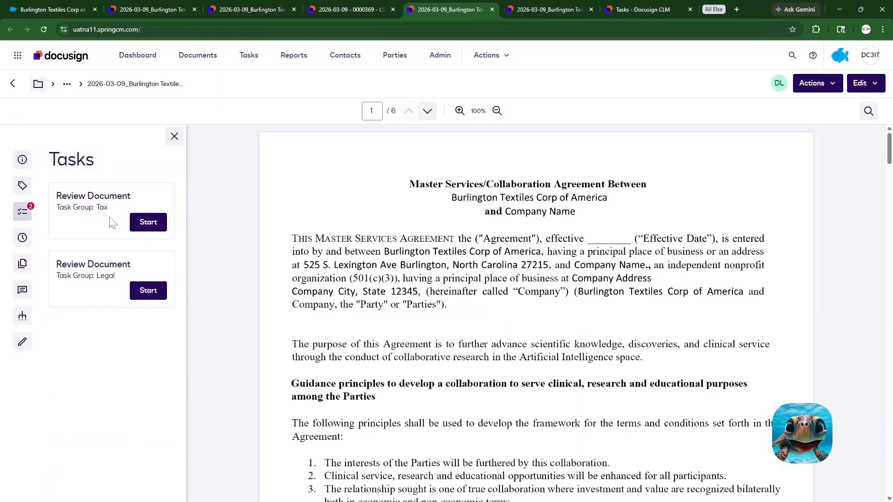
pyautogui.click(23, 166)
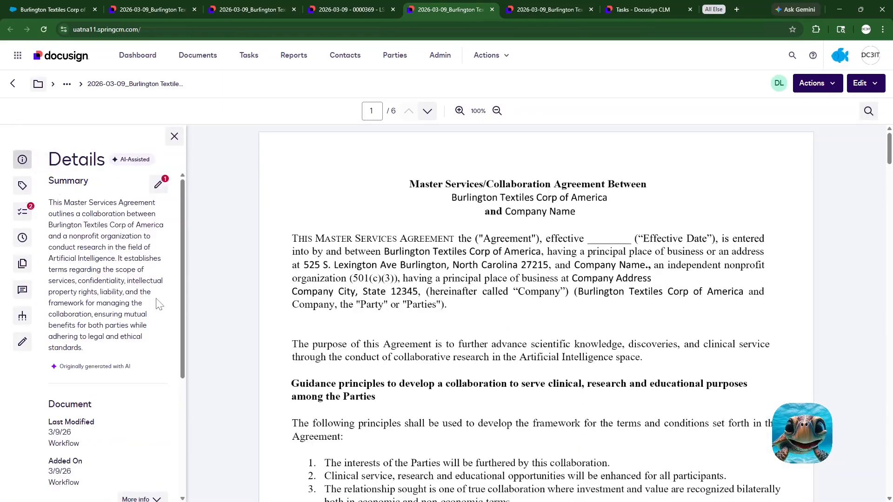
pyautogui.scroll(-3, 158, 303)
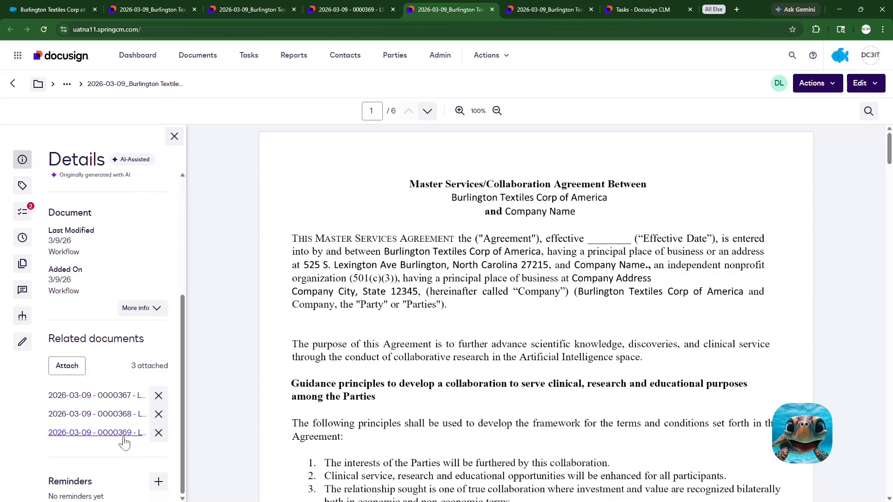